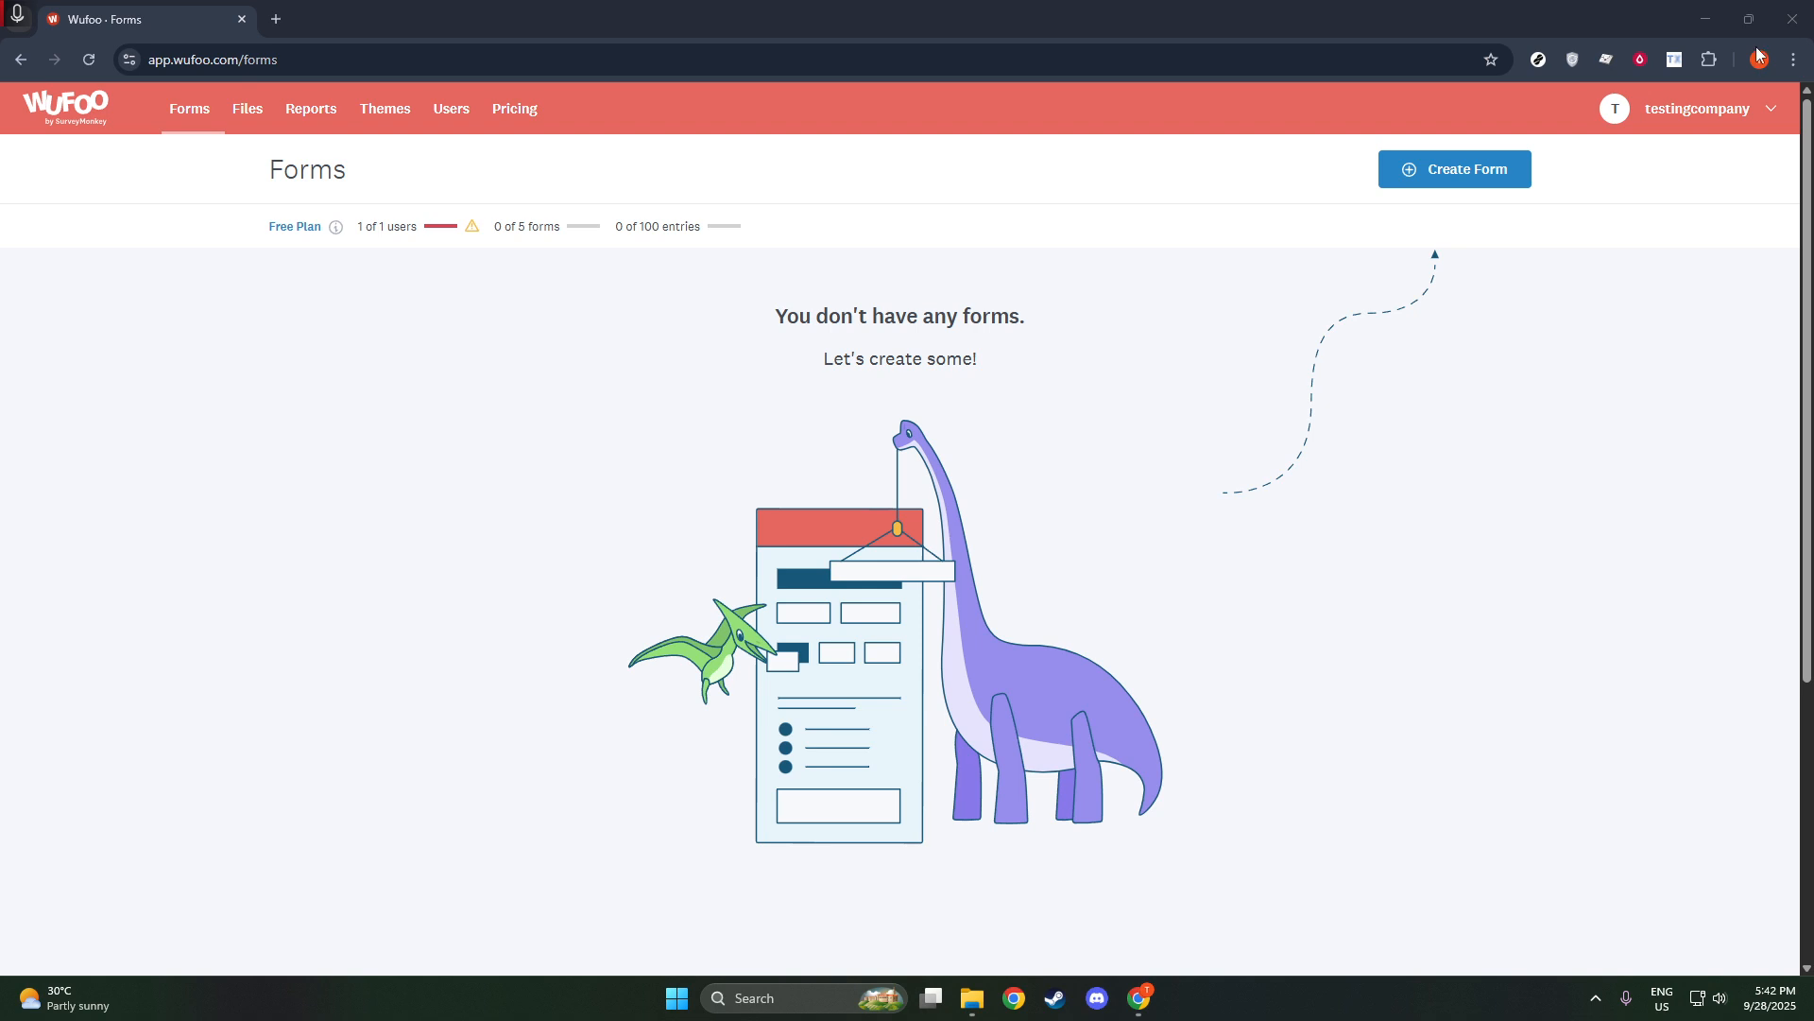
# Create a new form from scratch and add a Single Line Text field to it.
pyautogui.click(1418, 177)
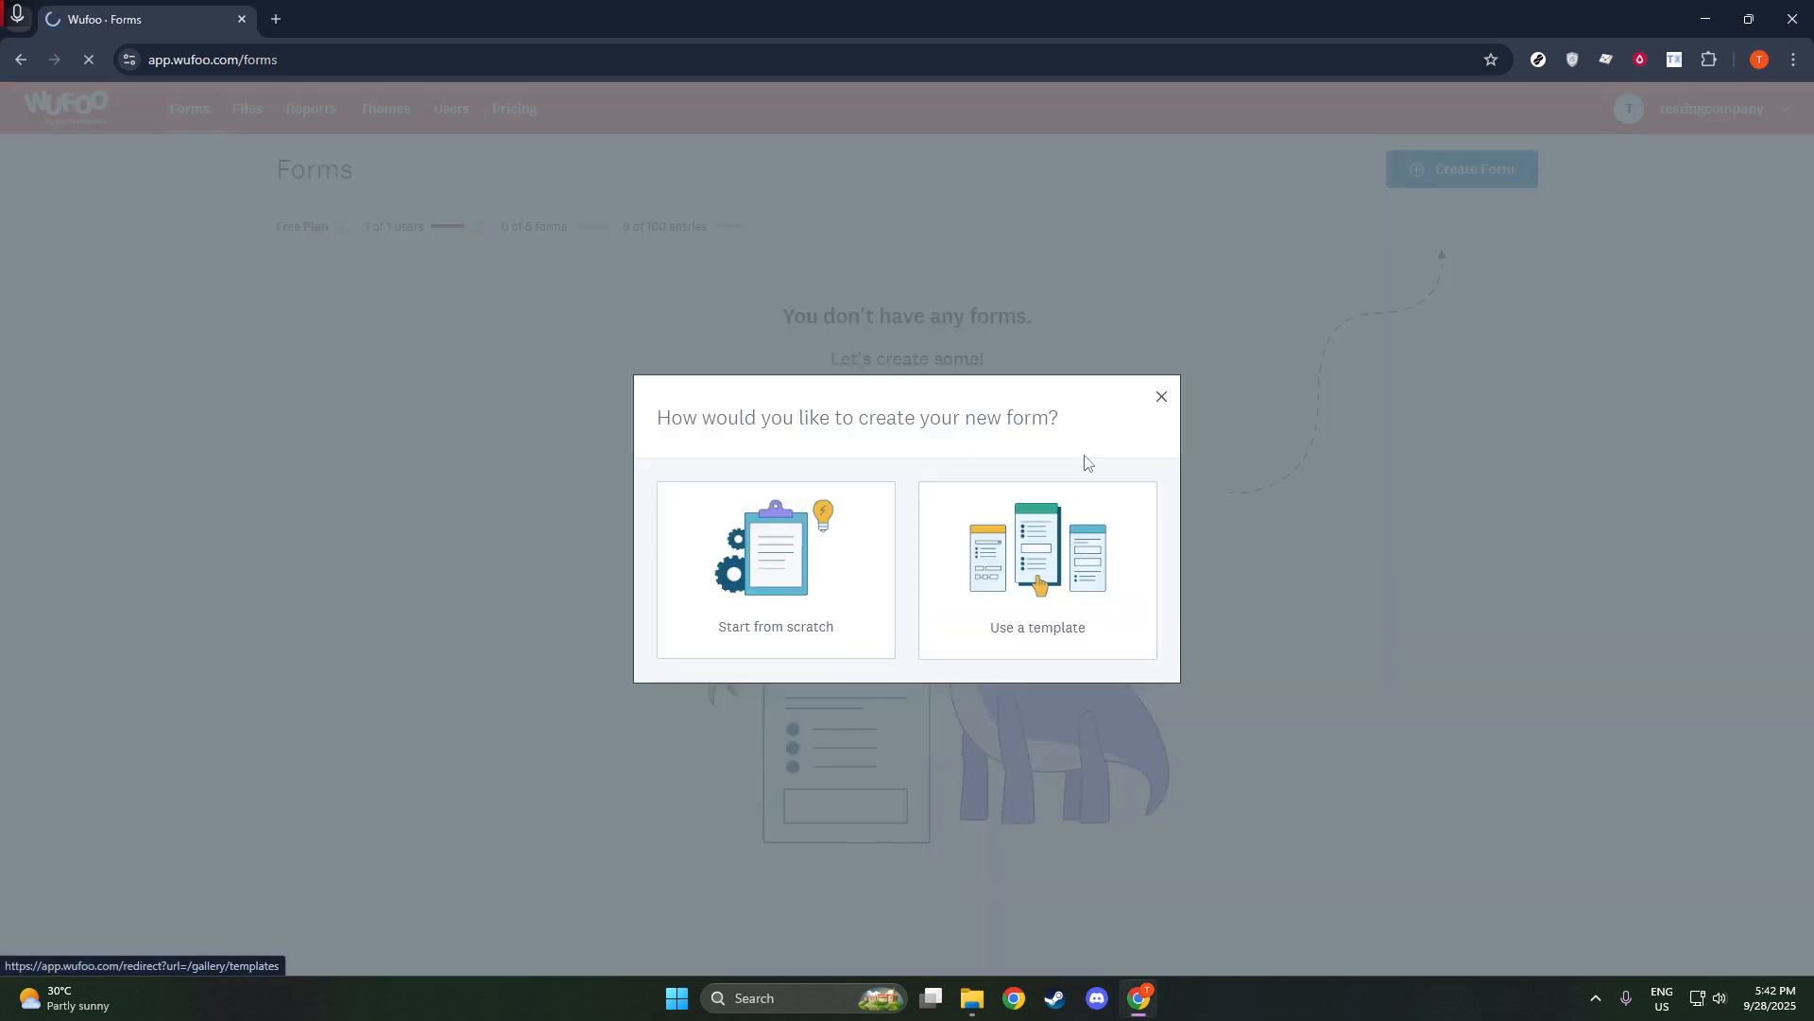
pyautogui.click(1138, 496)
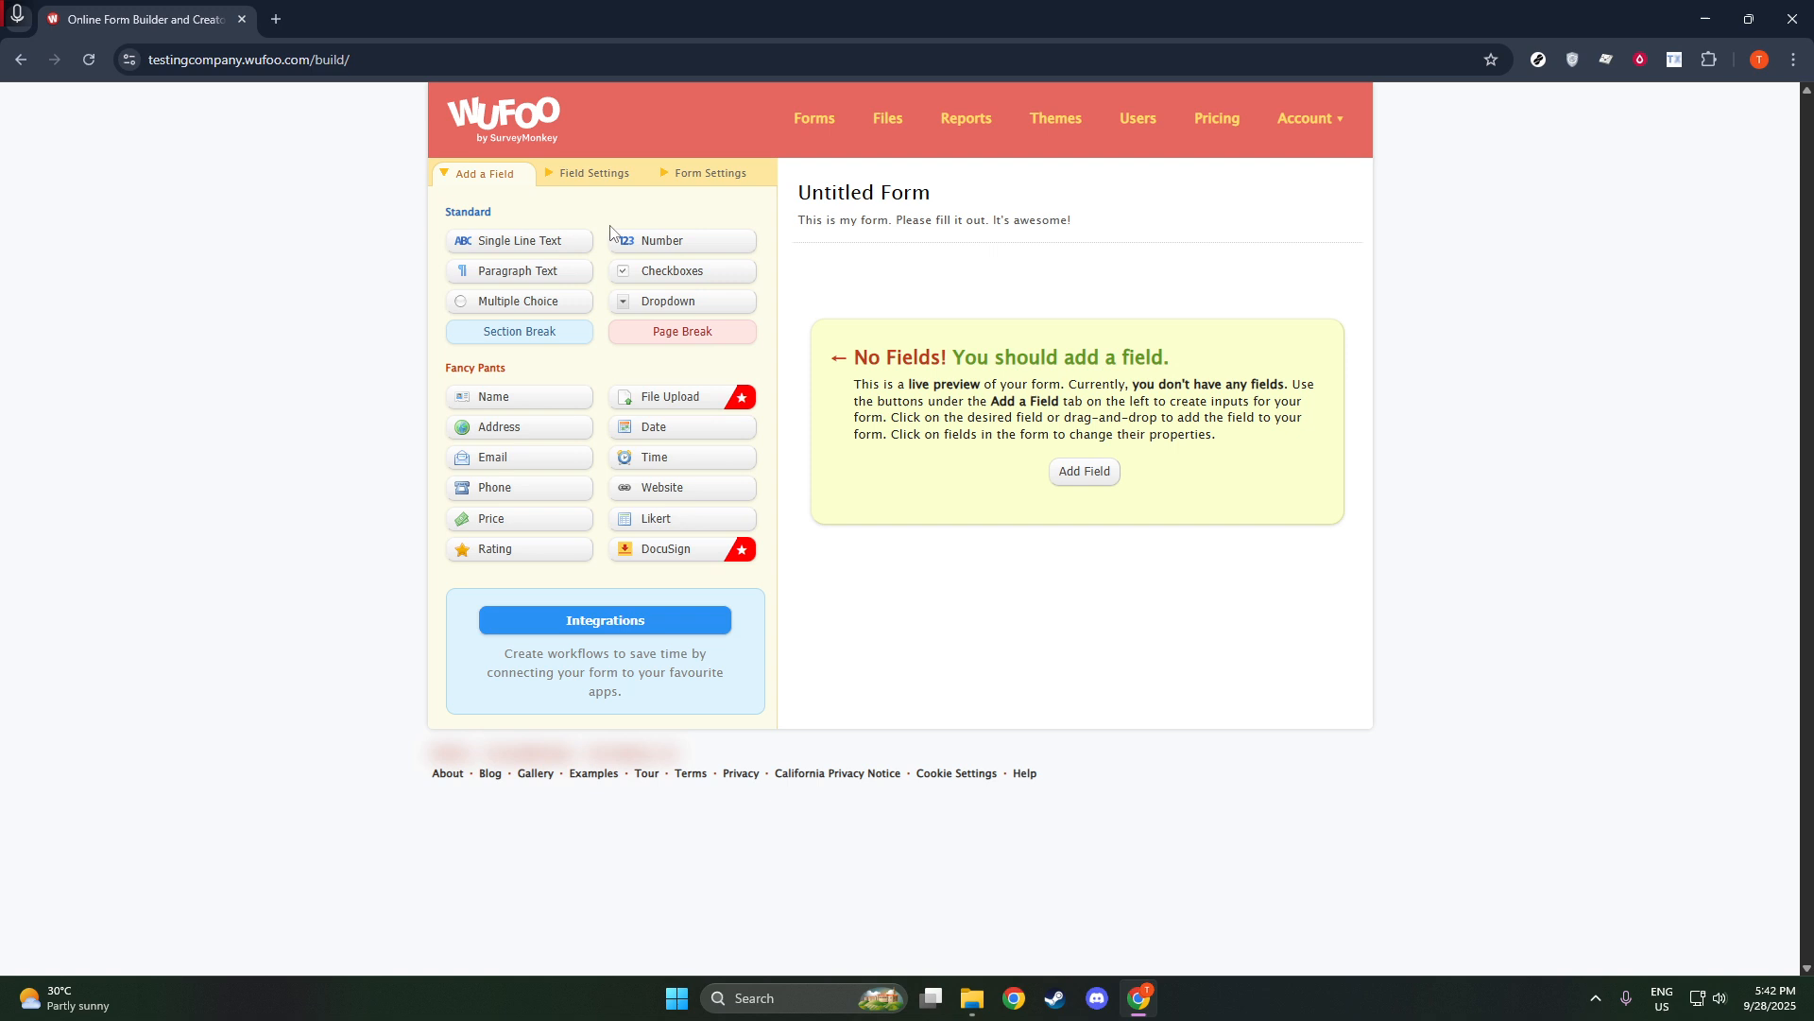
pyautogui.click(562, 247)
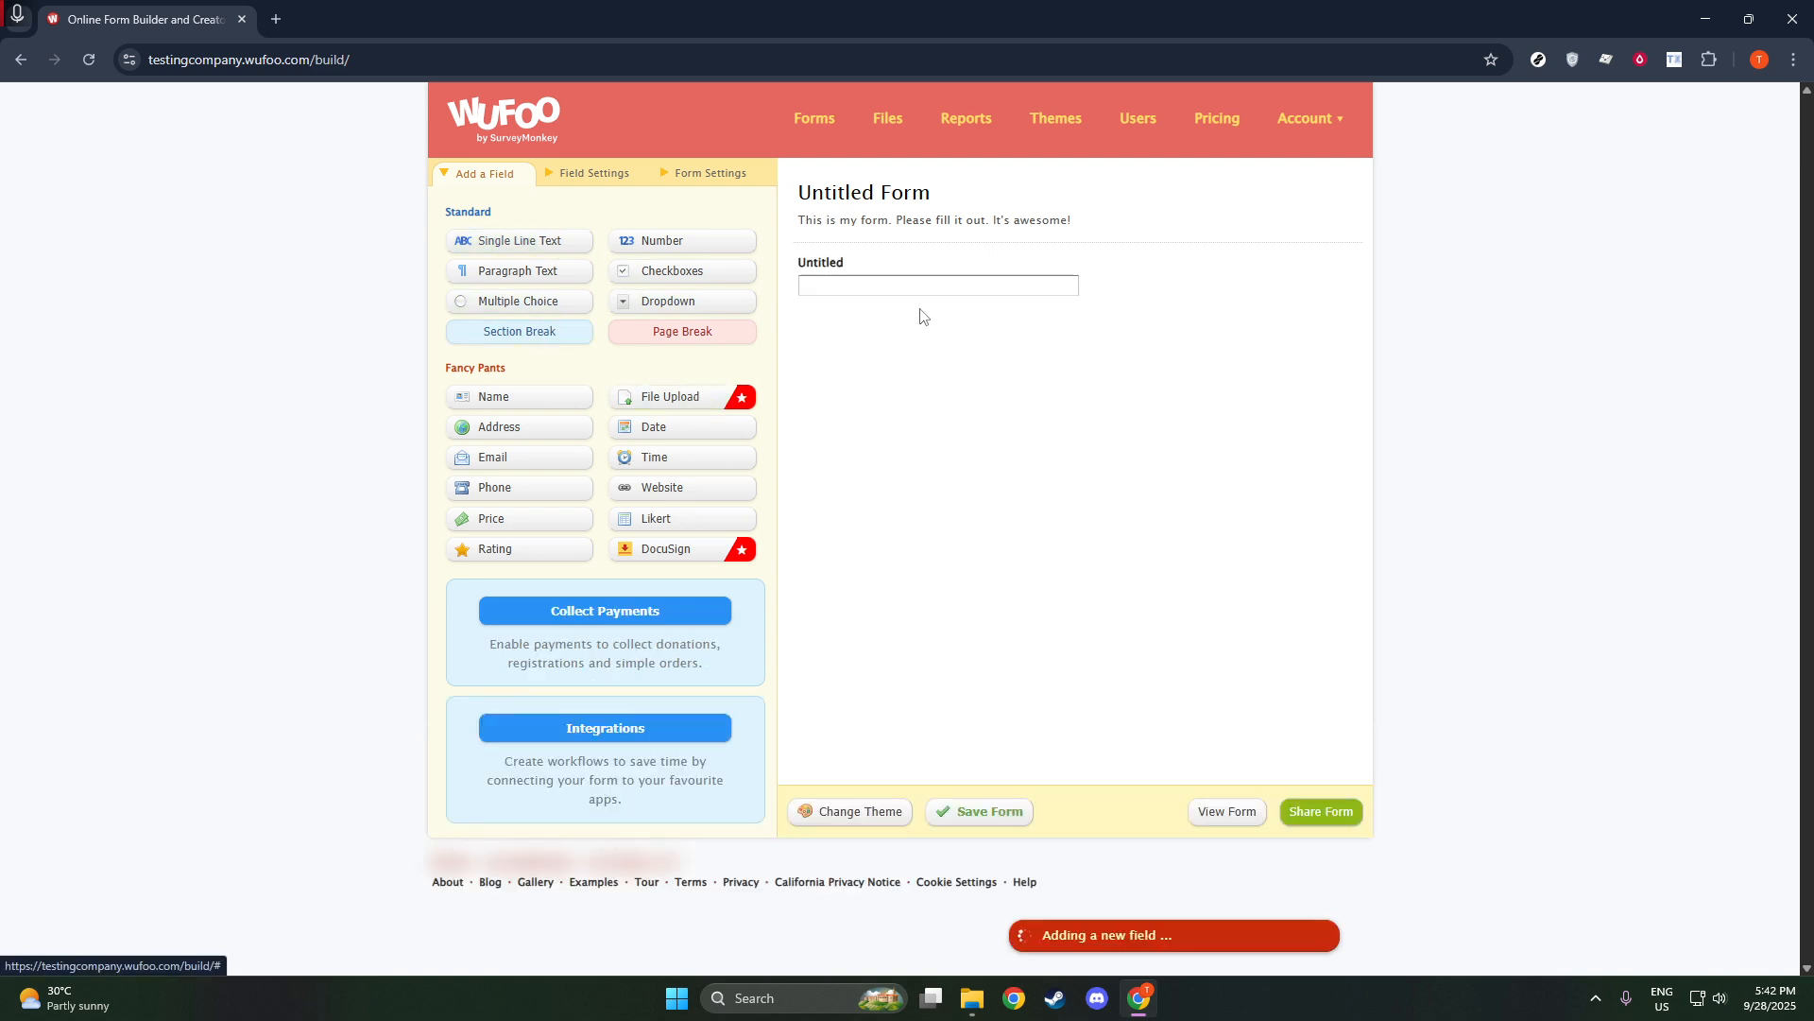
# Set the label of the new single-line text field to "Test".
pyautogui.click(889, 287)
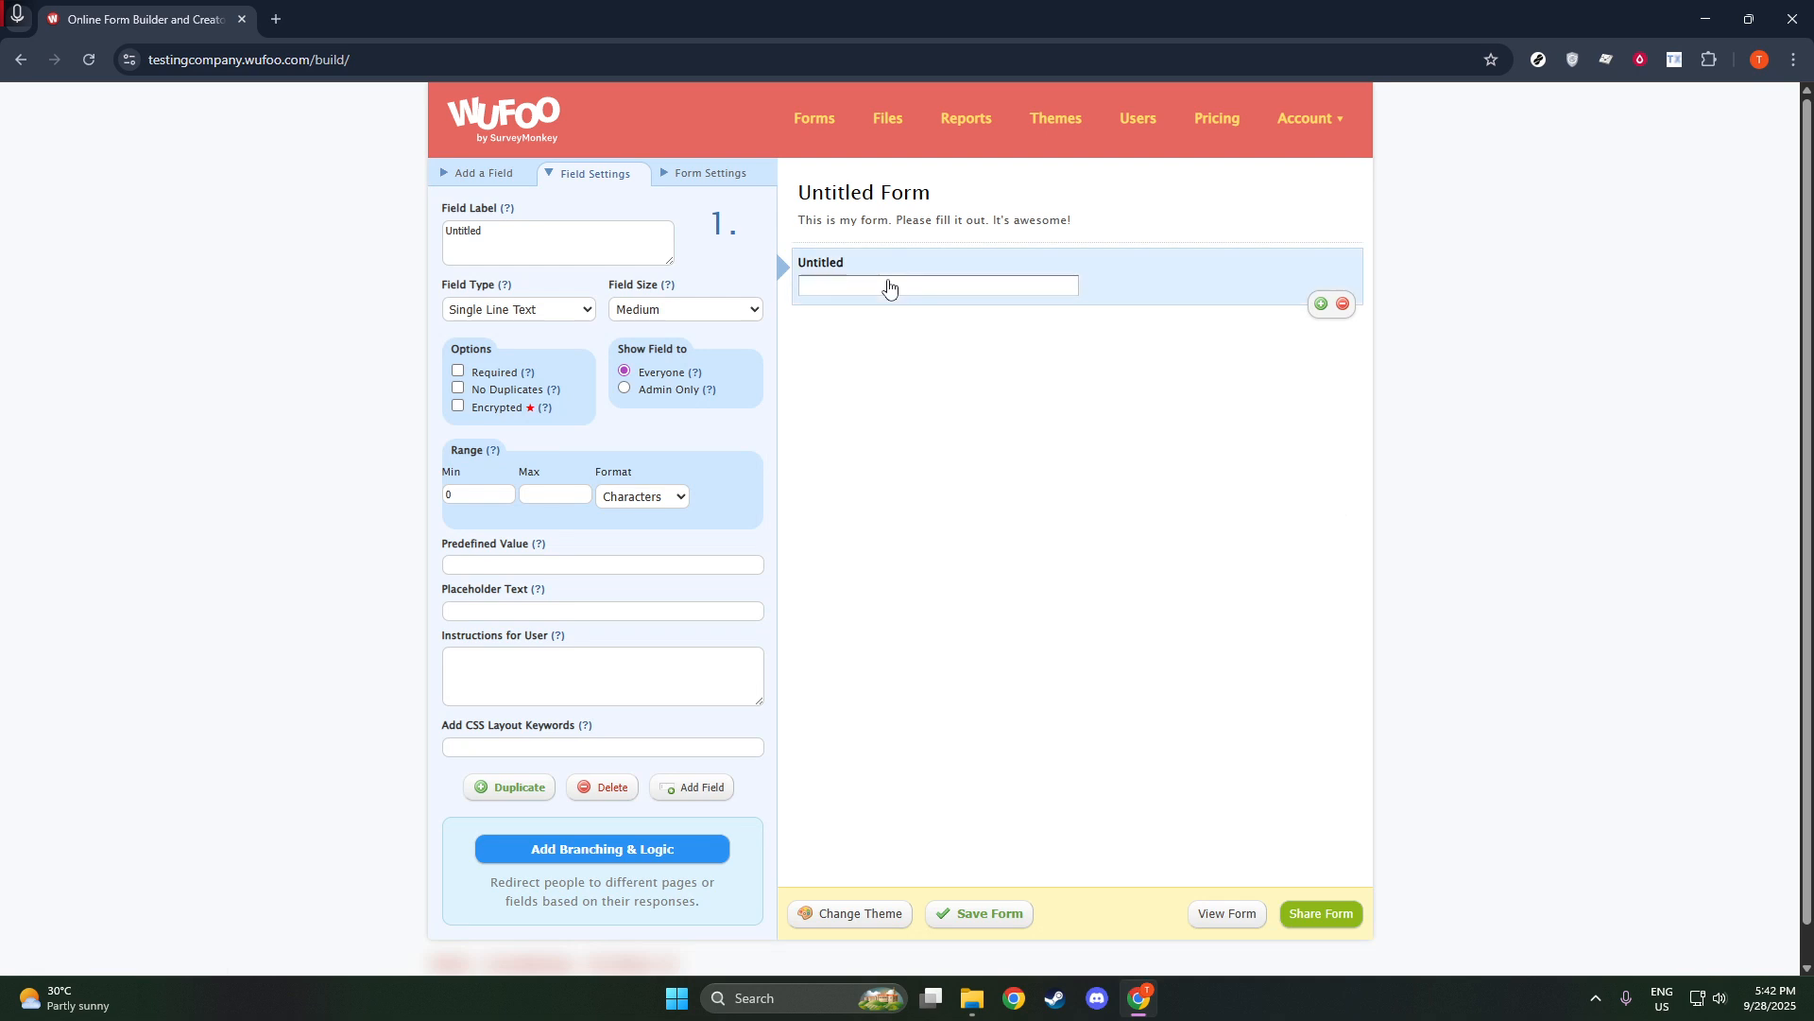
pyautogui.moveTo(516, 244); pyautogui.dragTo(411, 247)
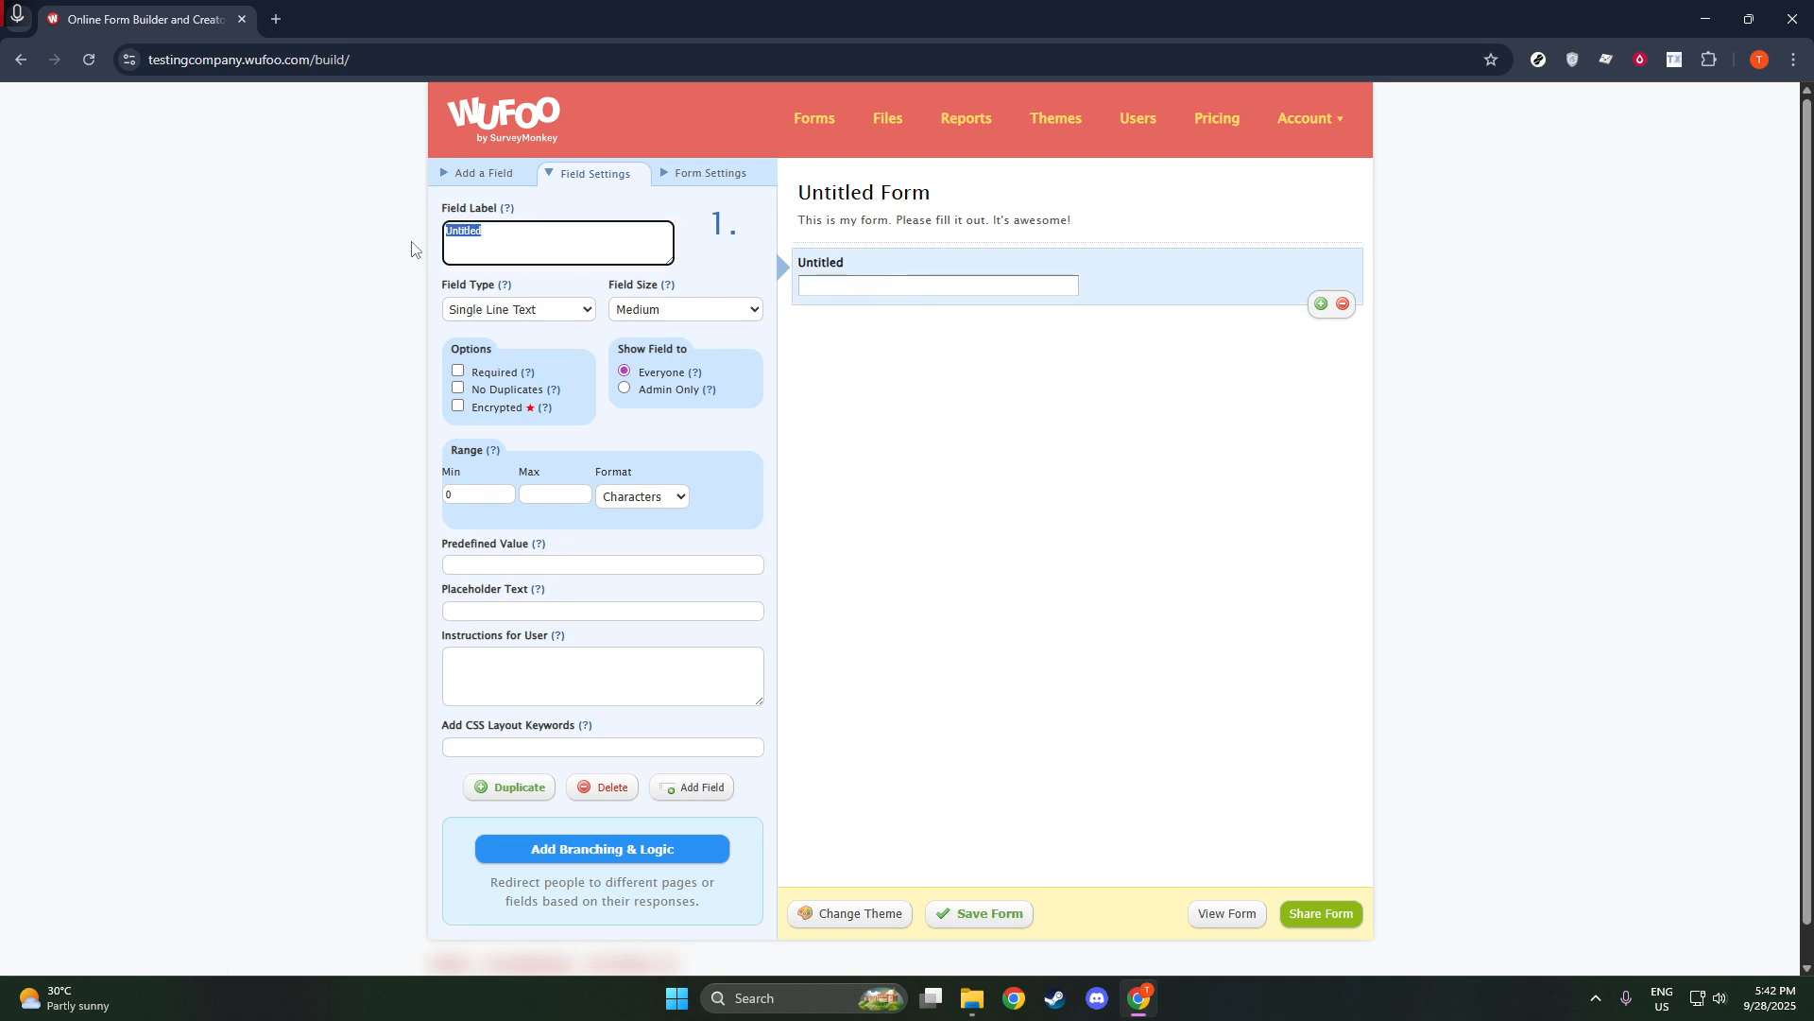
pyautogui.write('Test')
pyautogui.click(711, 174)
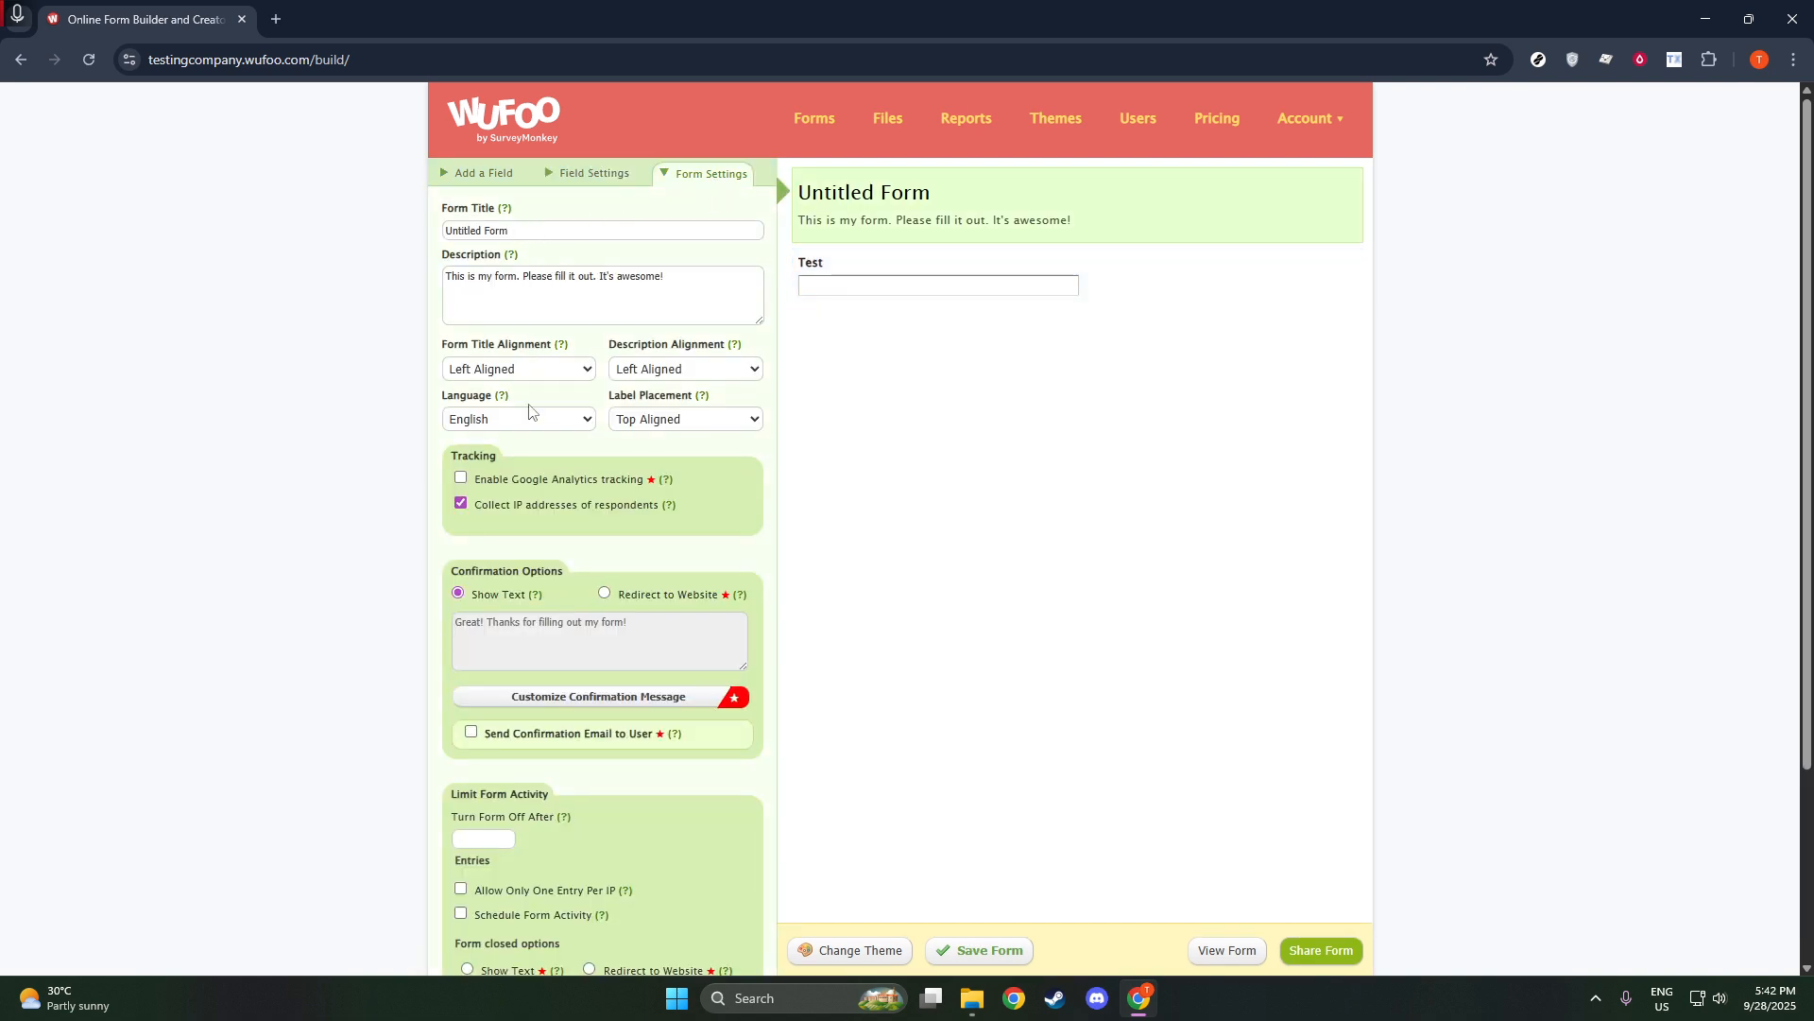
pyautogui.scroll(-1, 564, 633)
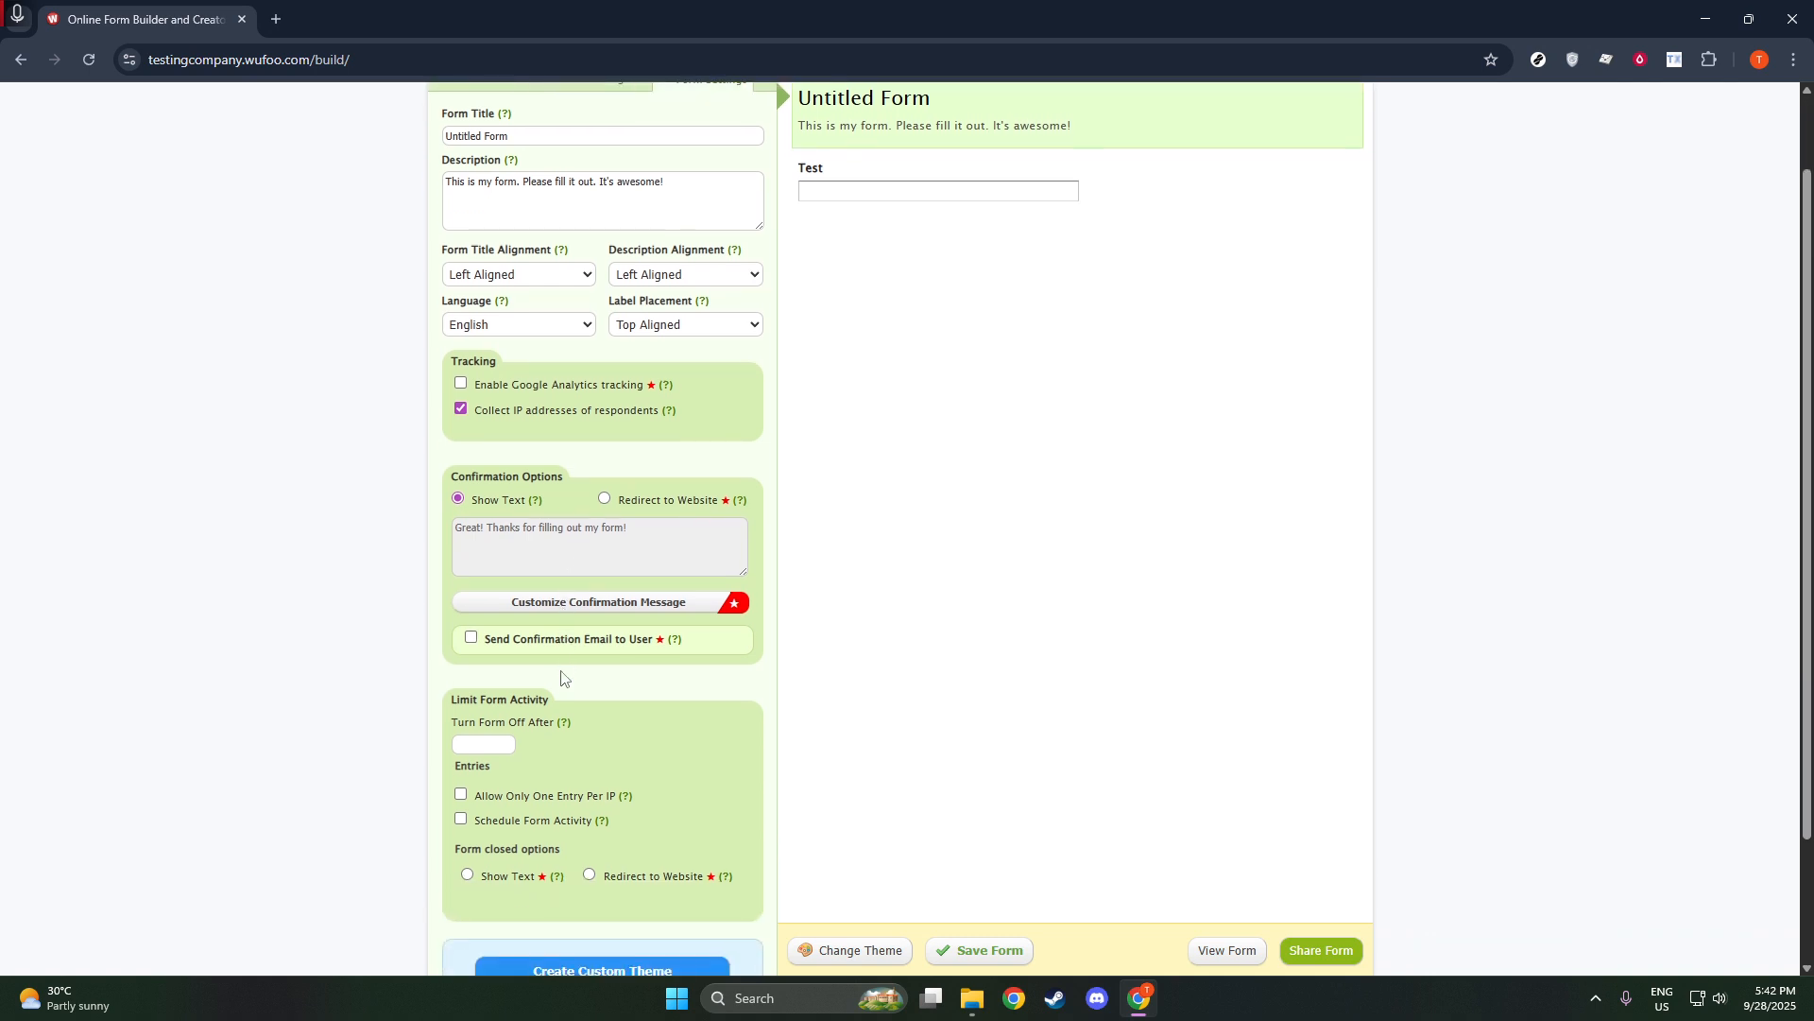
pyautogui.scroll(1, 558, 440)
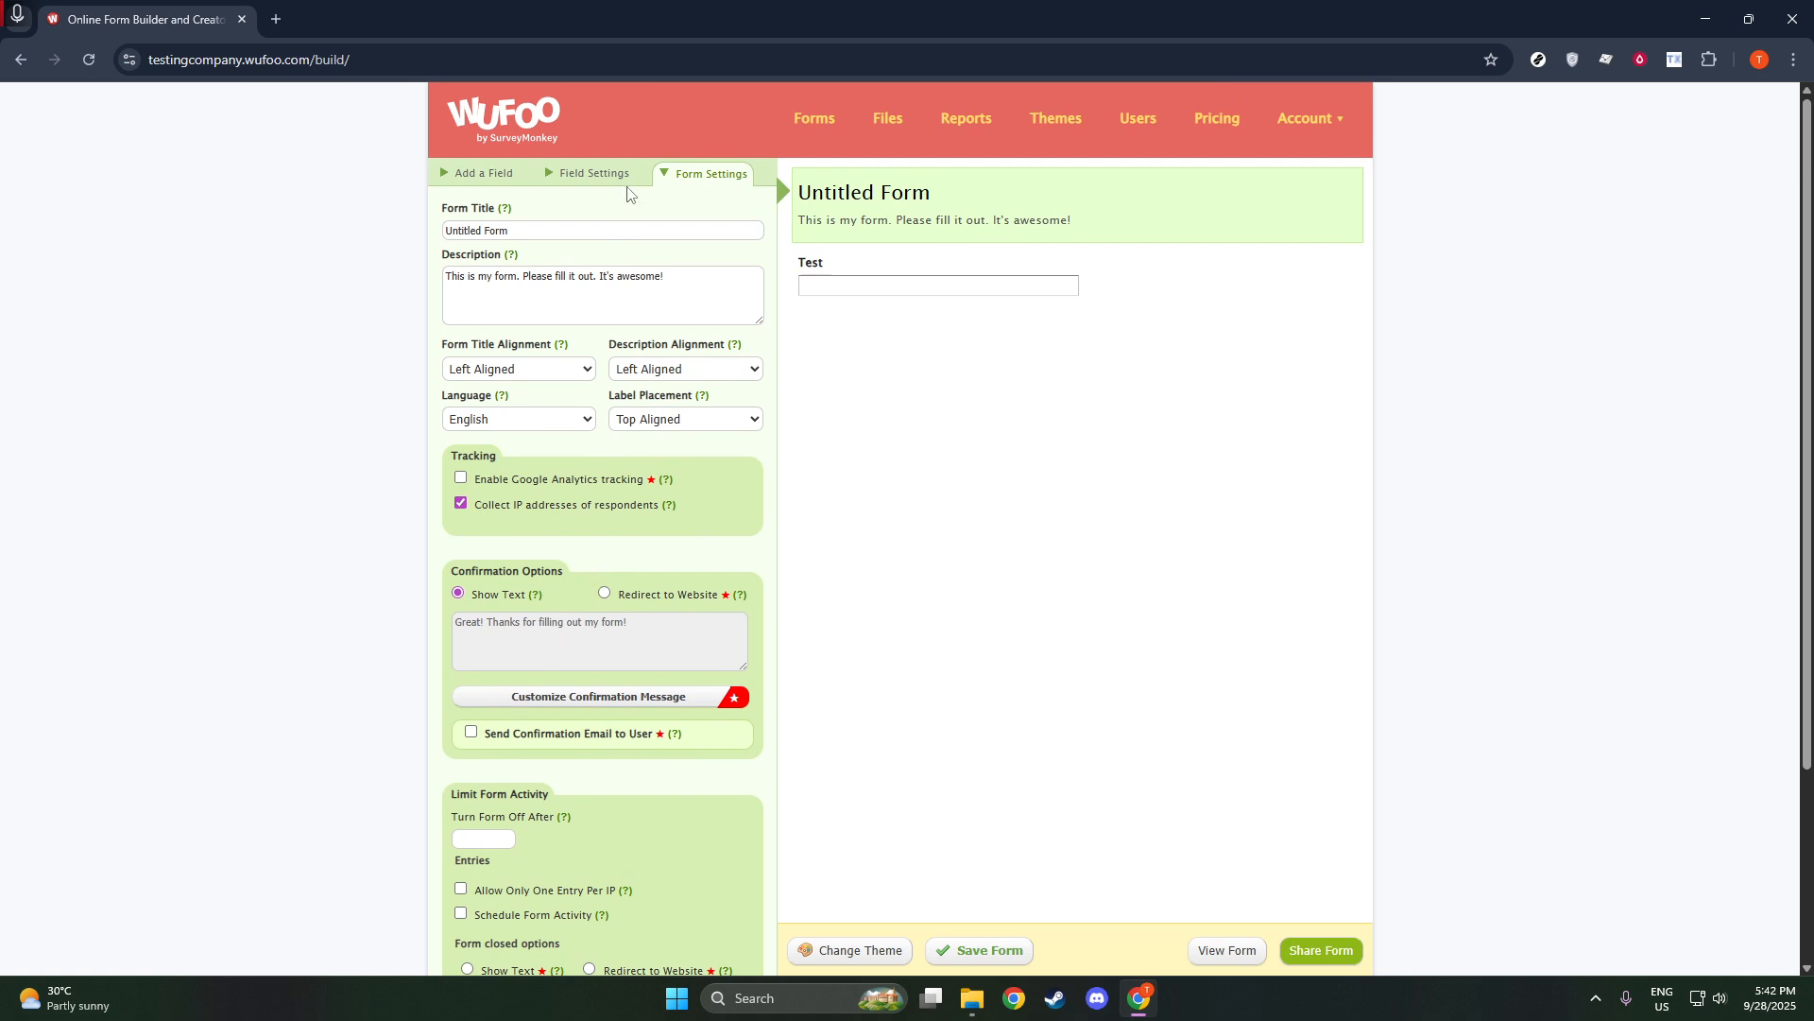
# Set the placeholder text of the Test field to "Test".
pyautogui.click(588, 173)
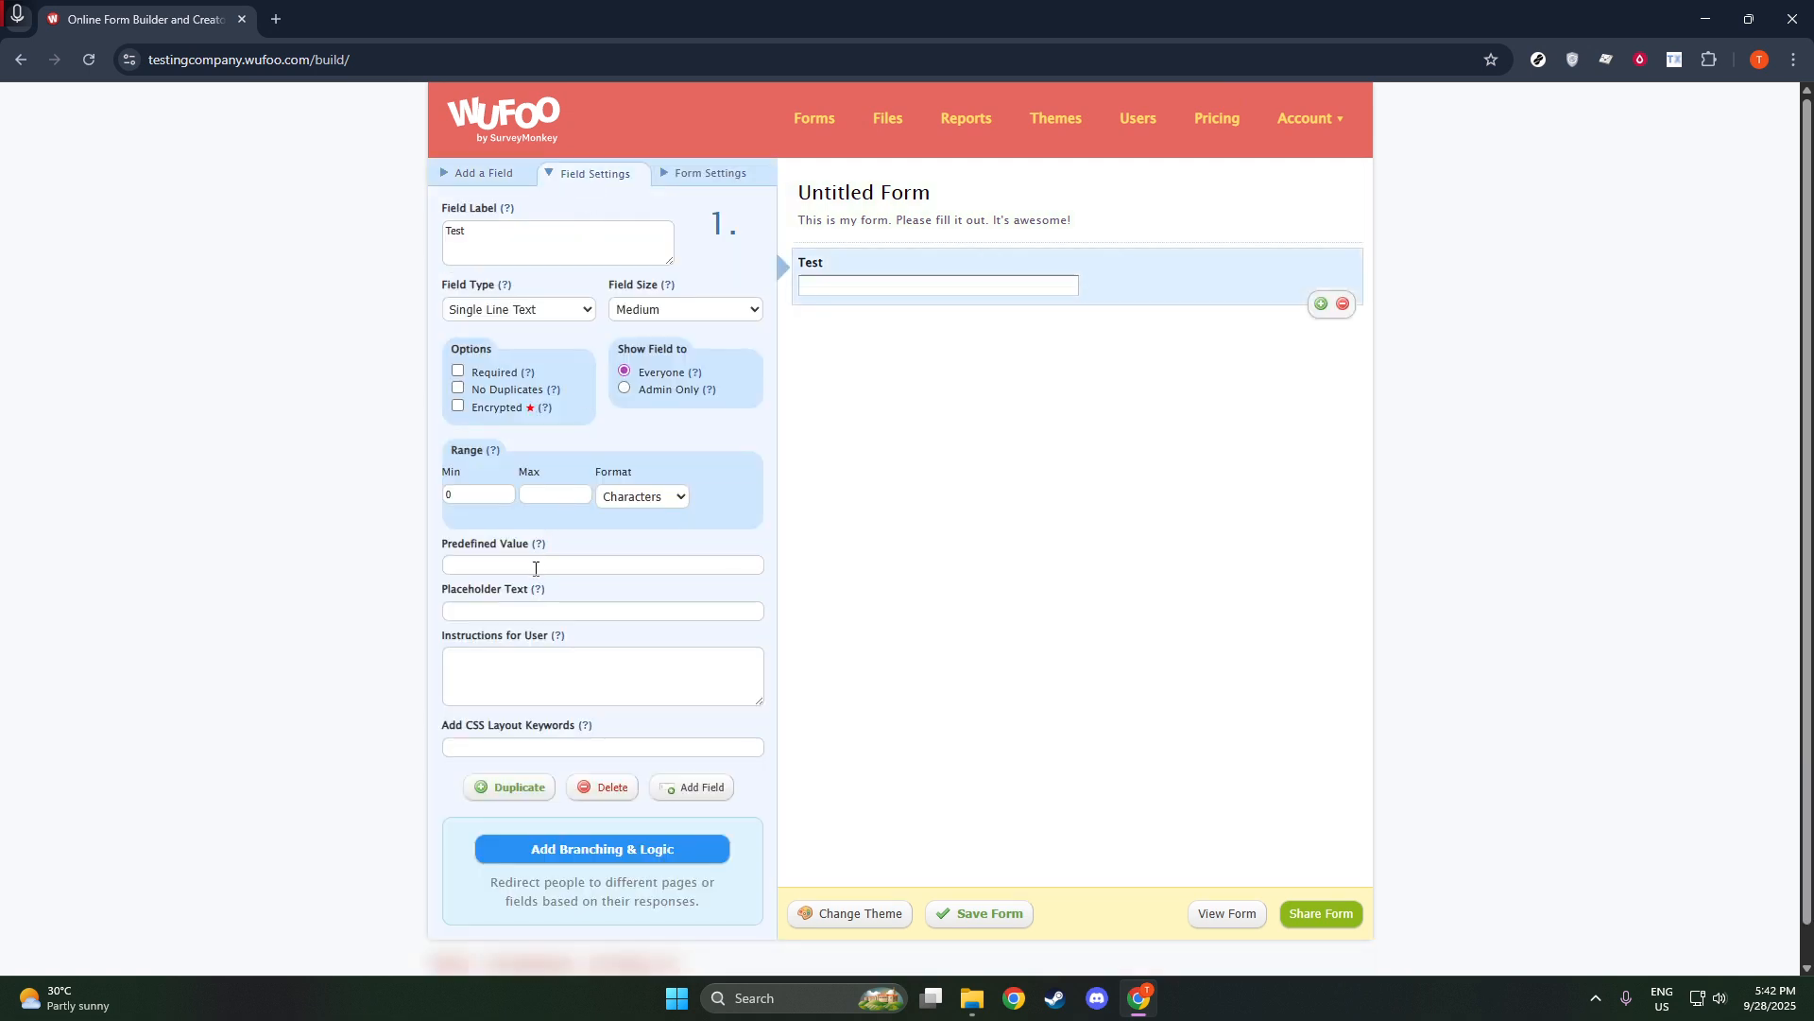
pyautogui.scroll(-1, 534, 567)
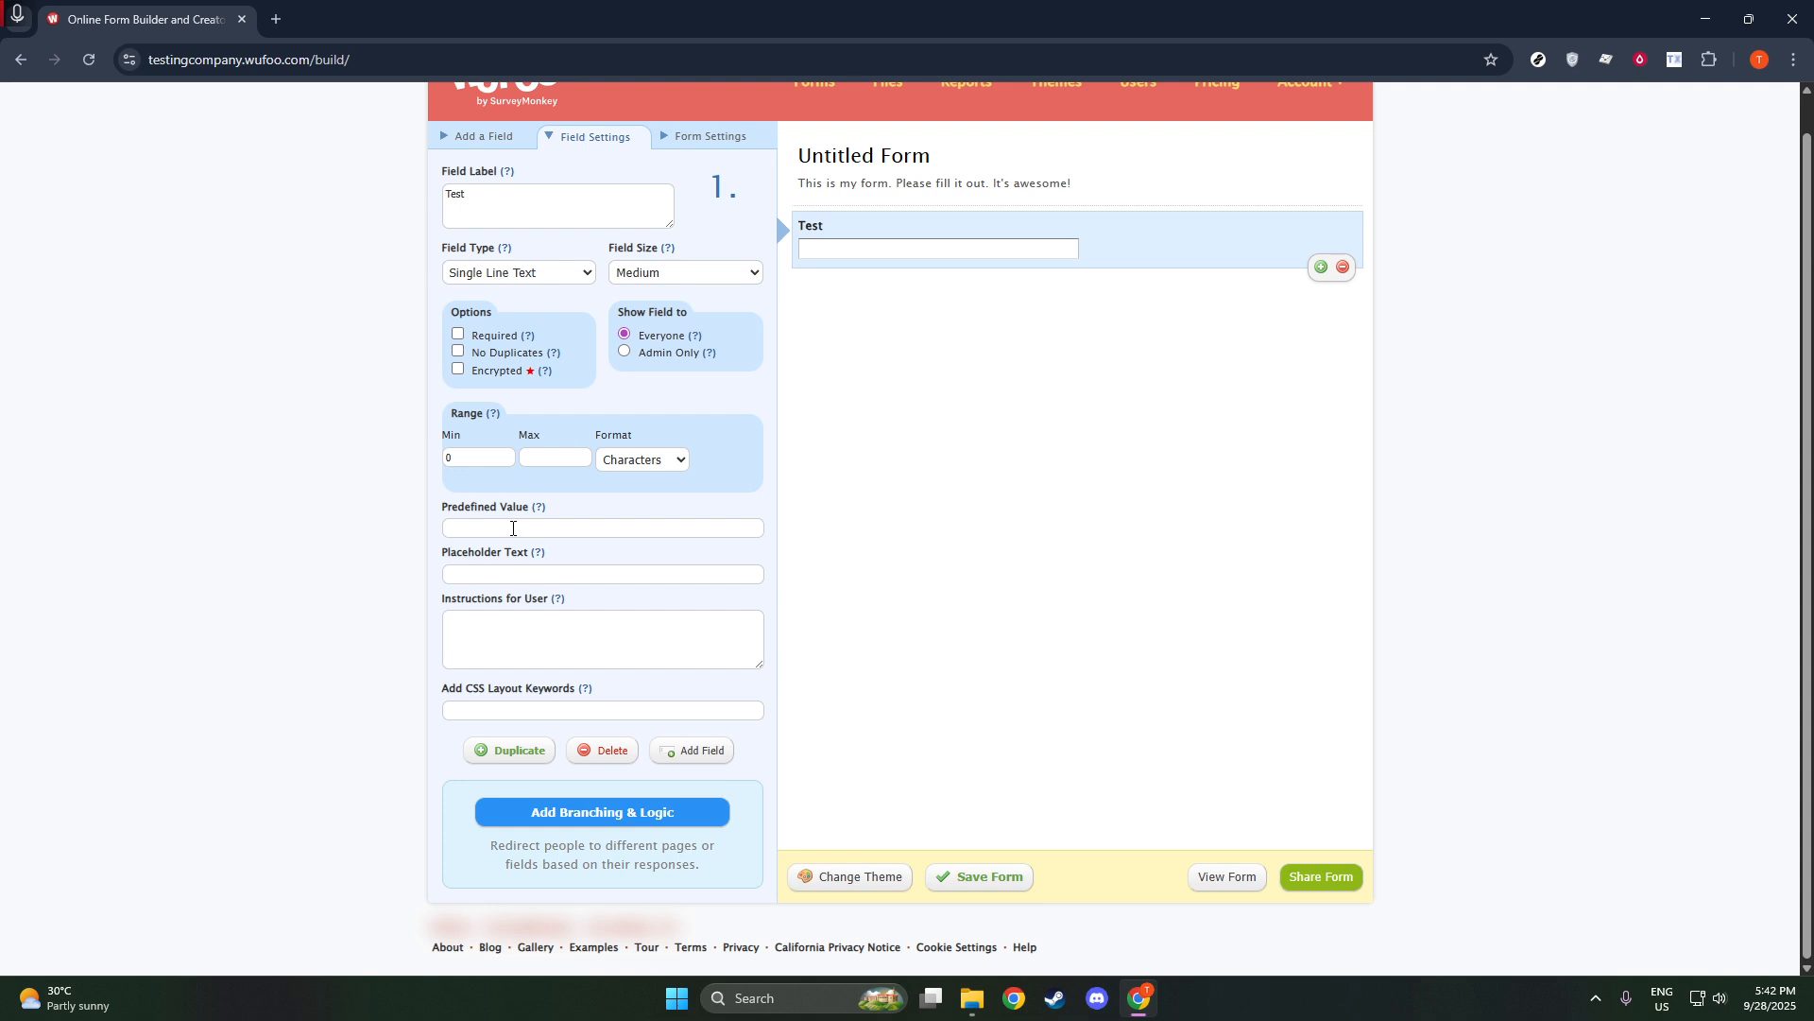
pyautogui.click(503, 575)
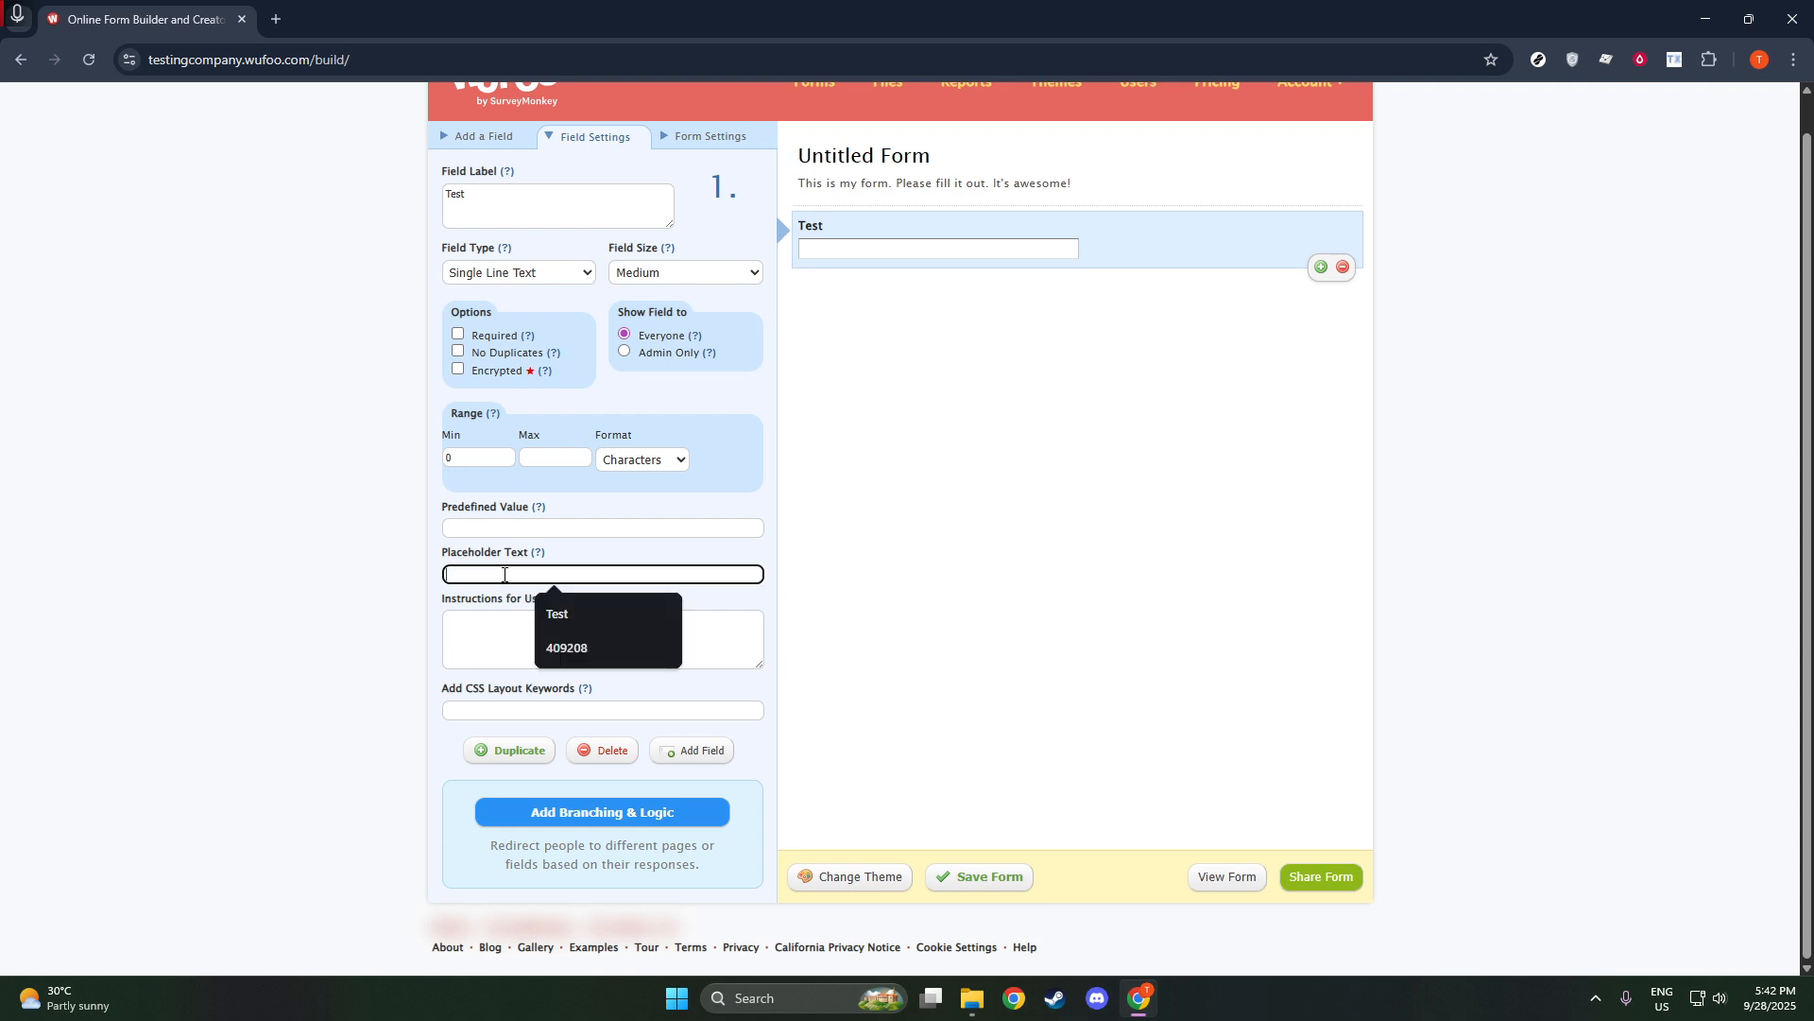
pyautogui.click(571, 613)
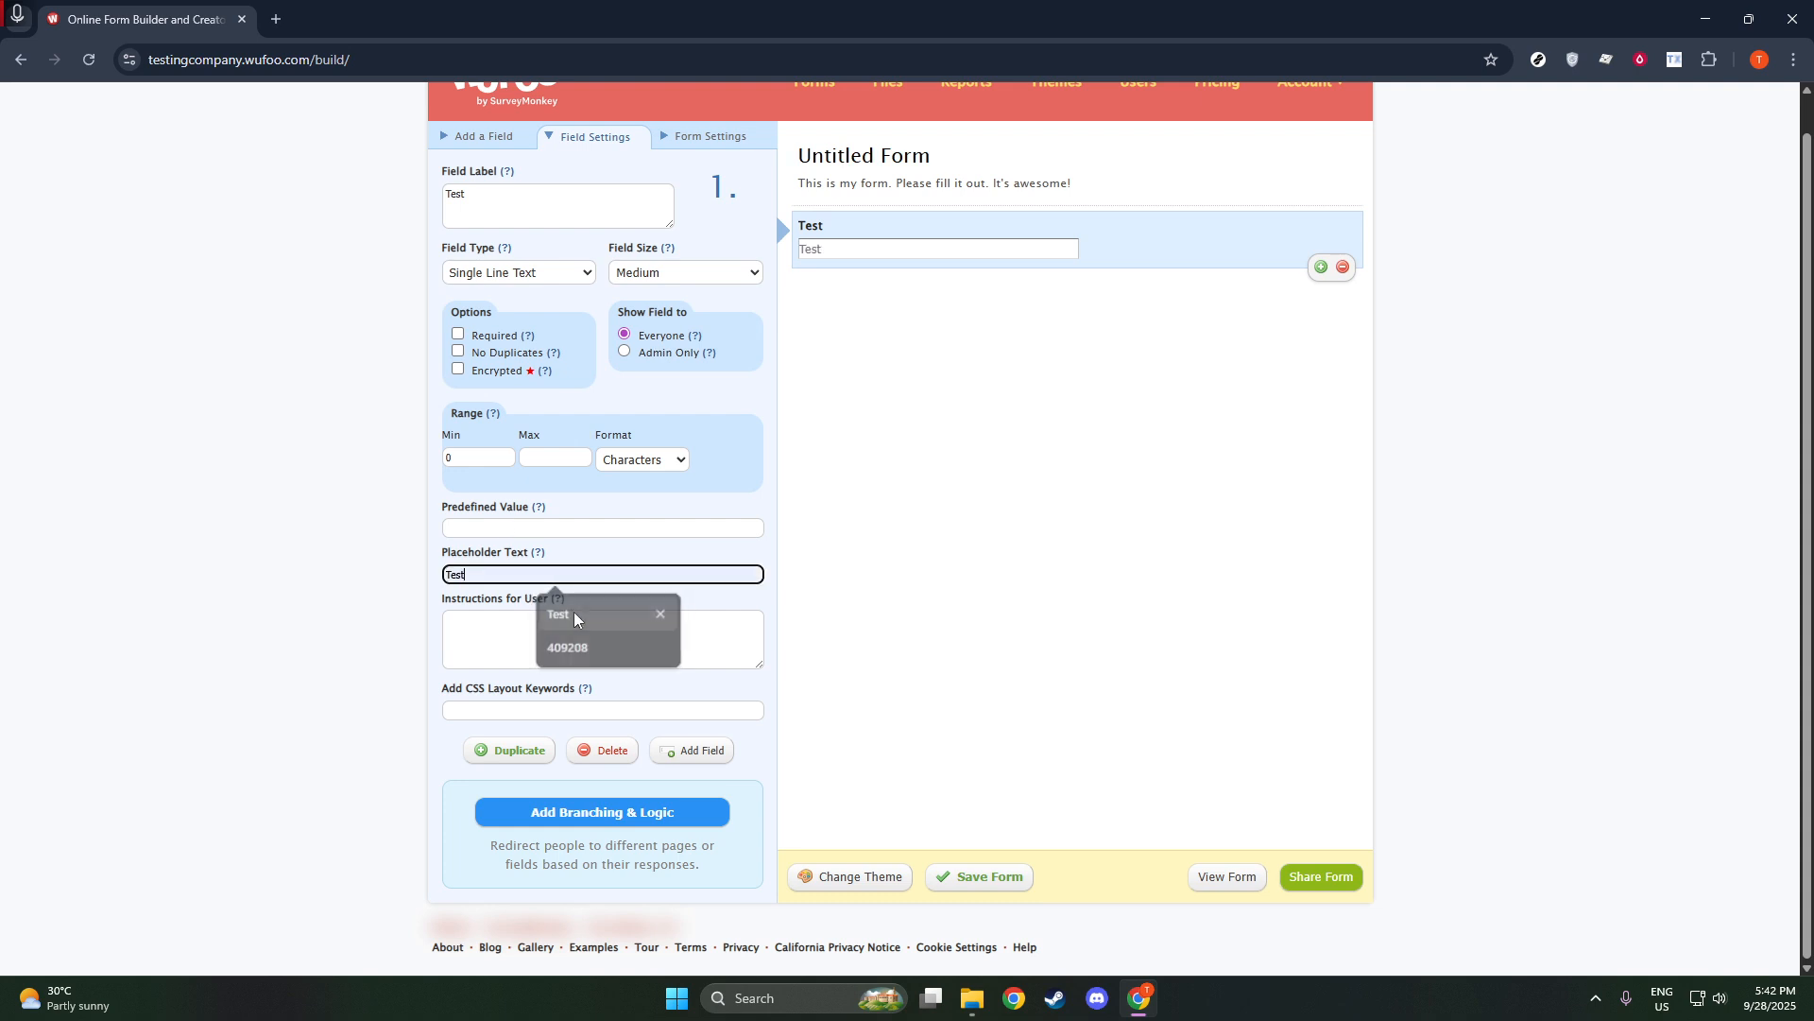
pyautogui.click(834, 522)
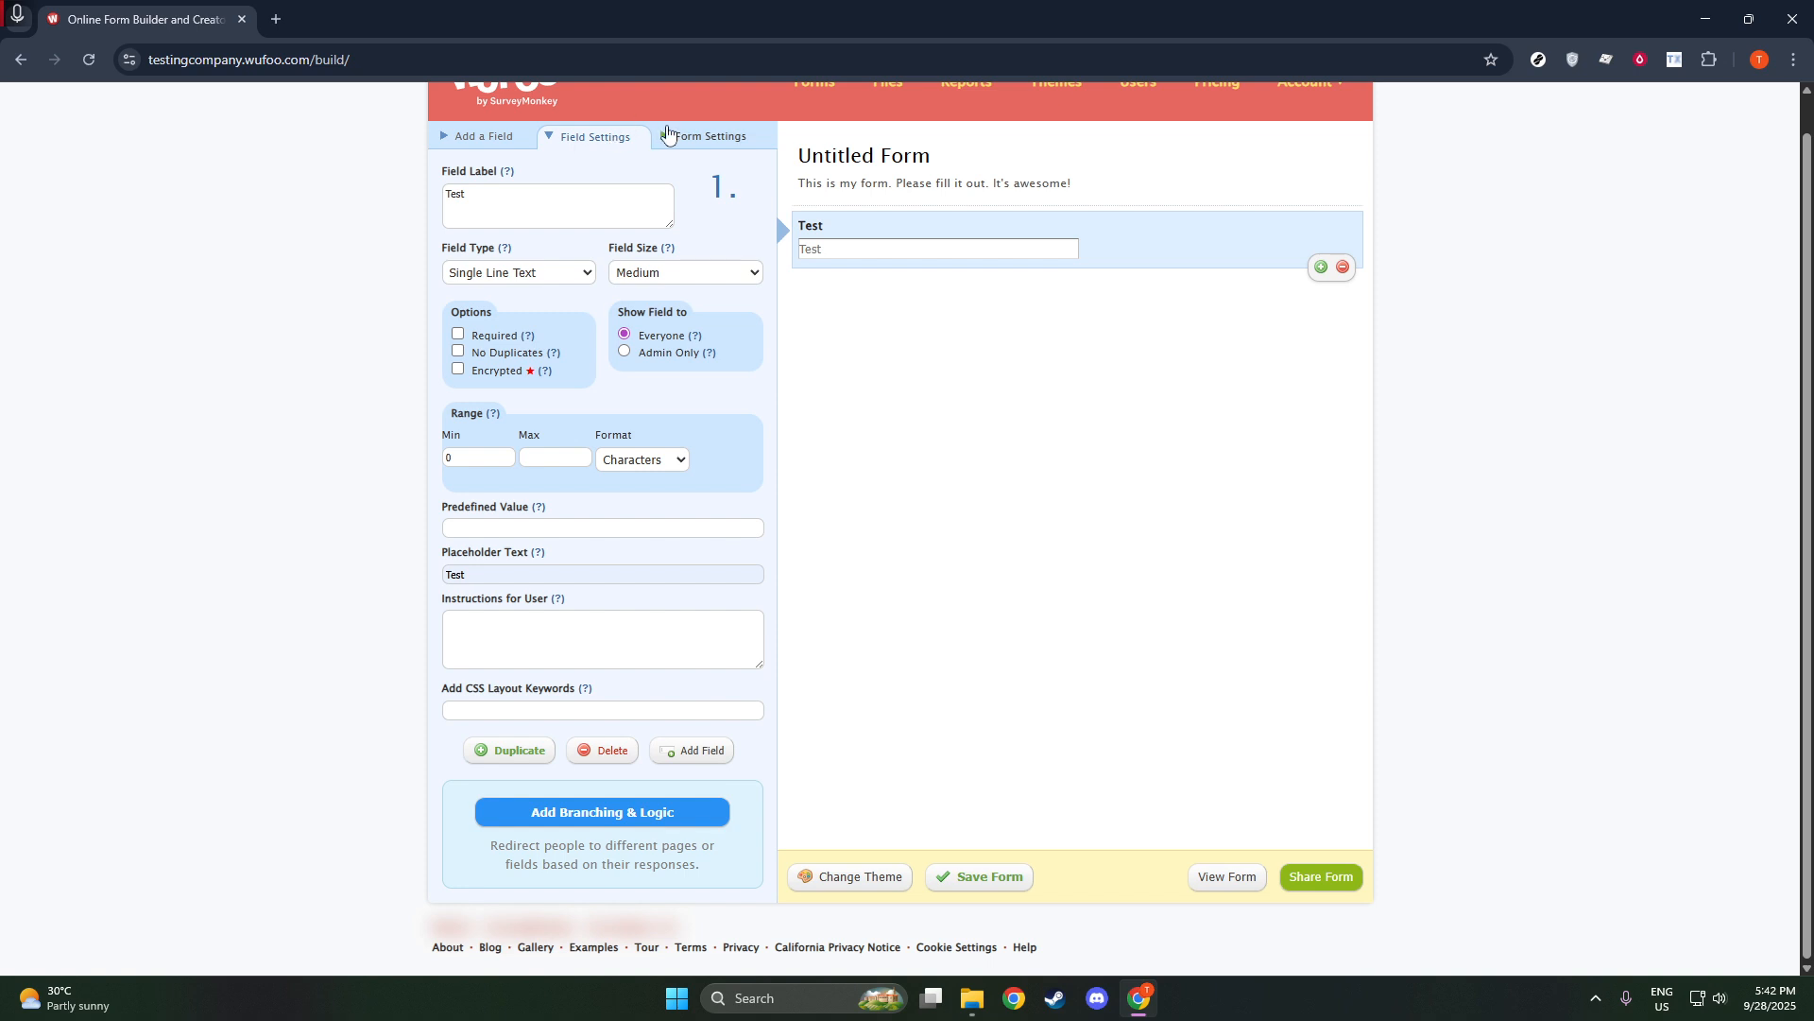
# Set both the form title alignment and the description alignment to Center Aligned.
pyautogui.click(669, 139)
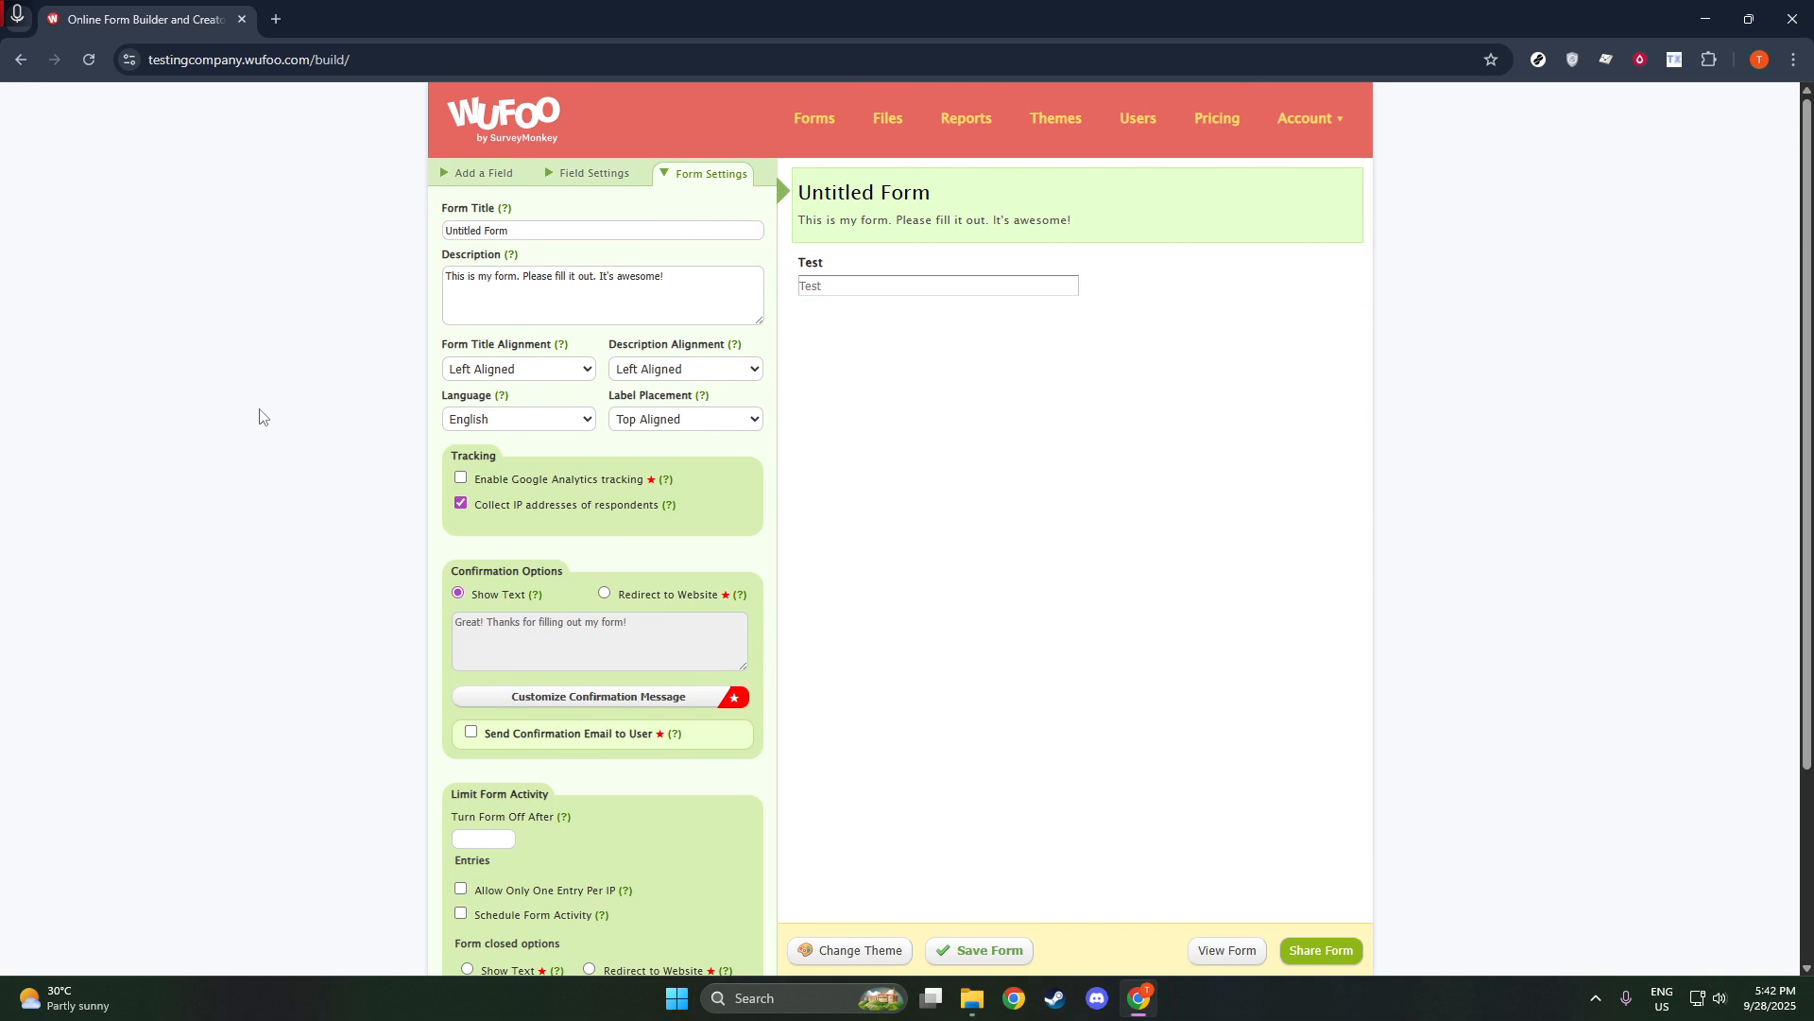
pyautogui.click(518, 373)
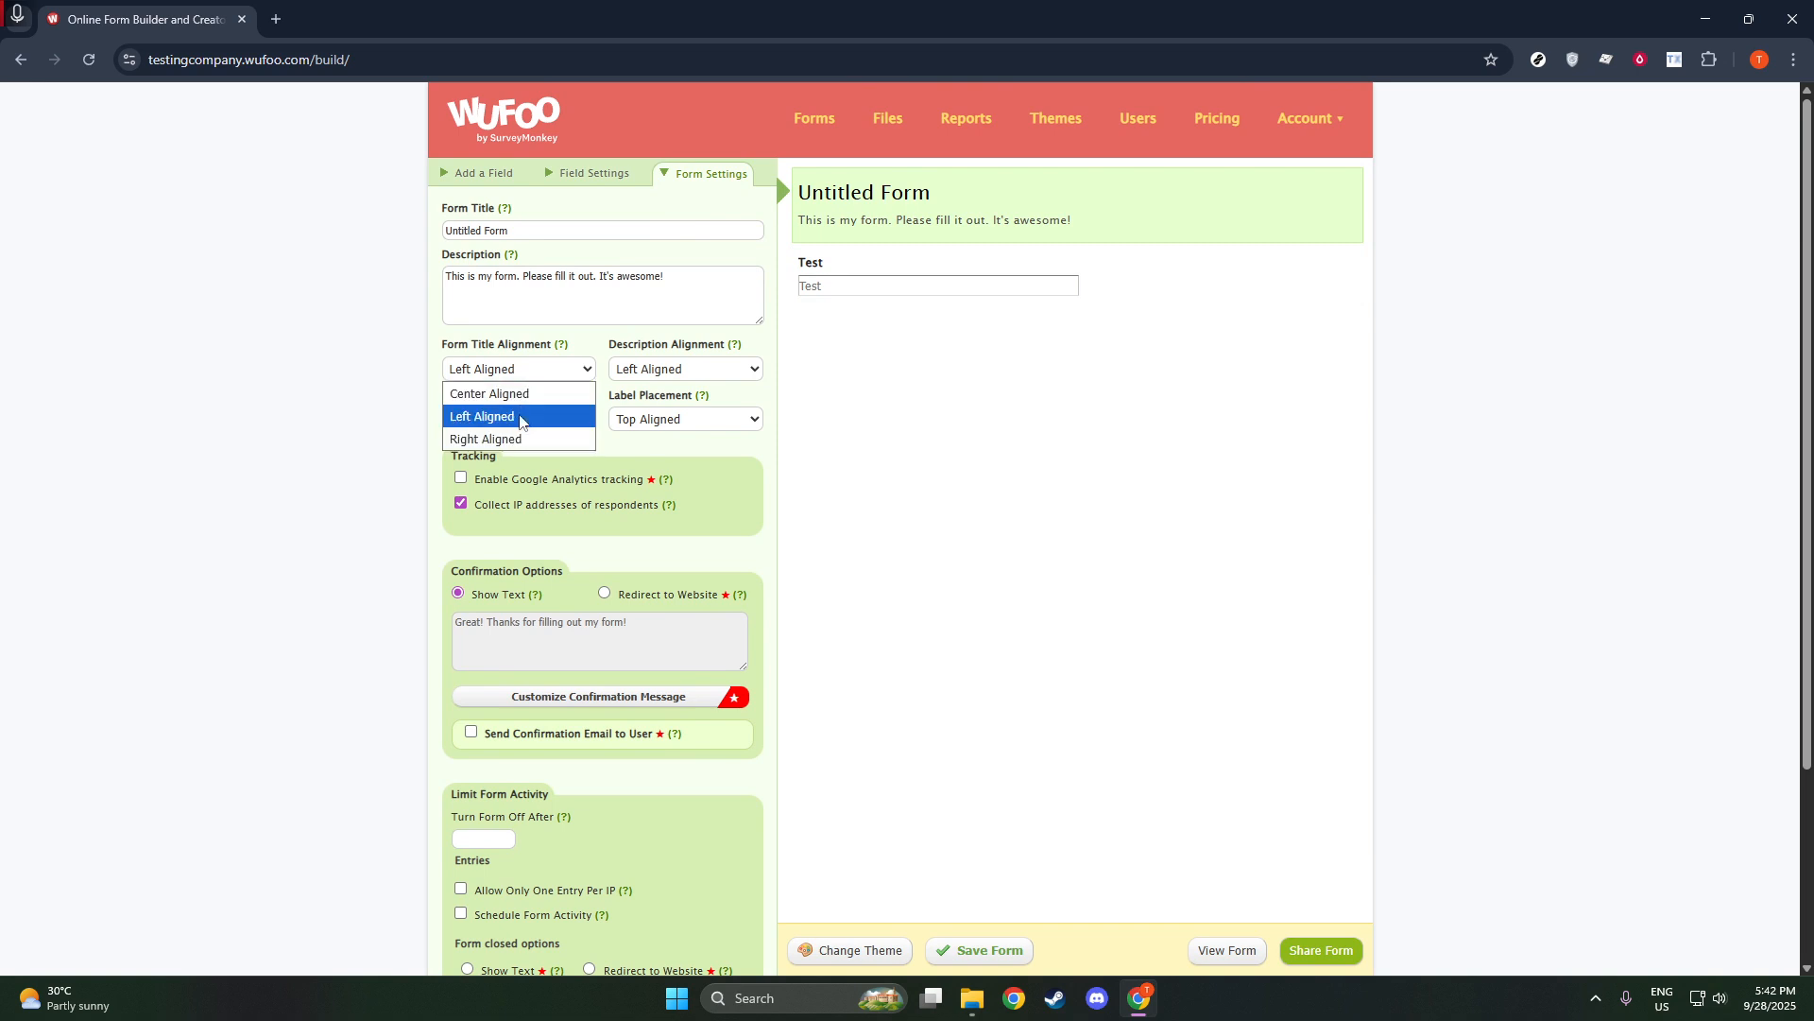
pyautogui.click(499, 394)
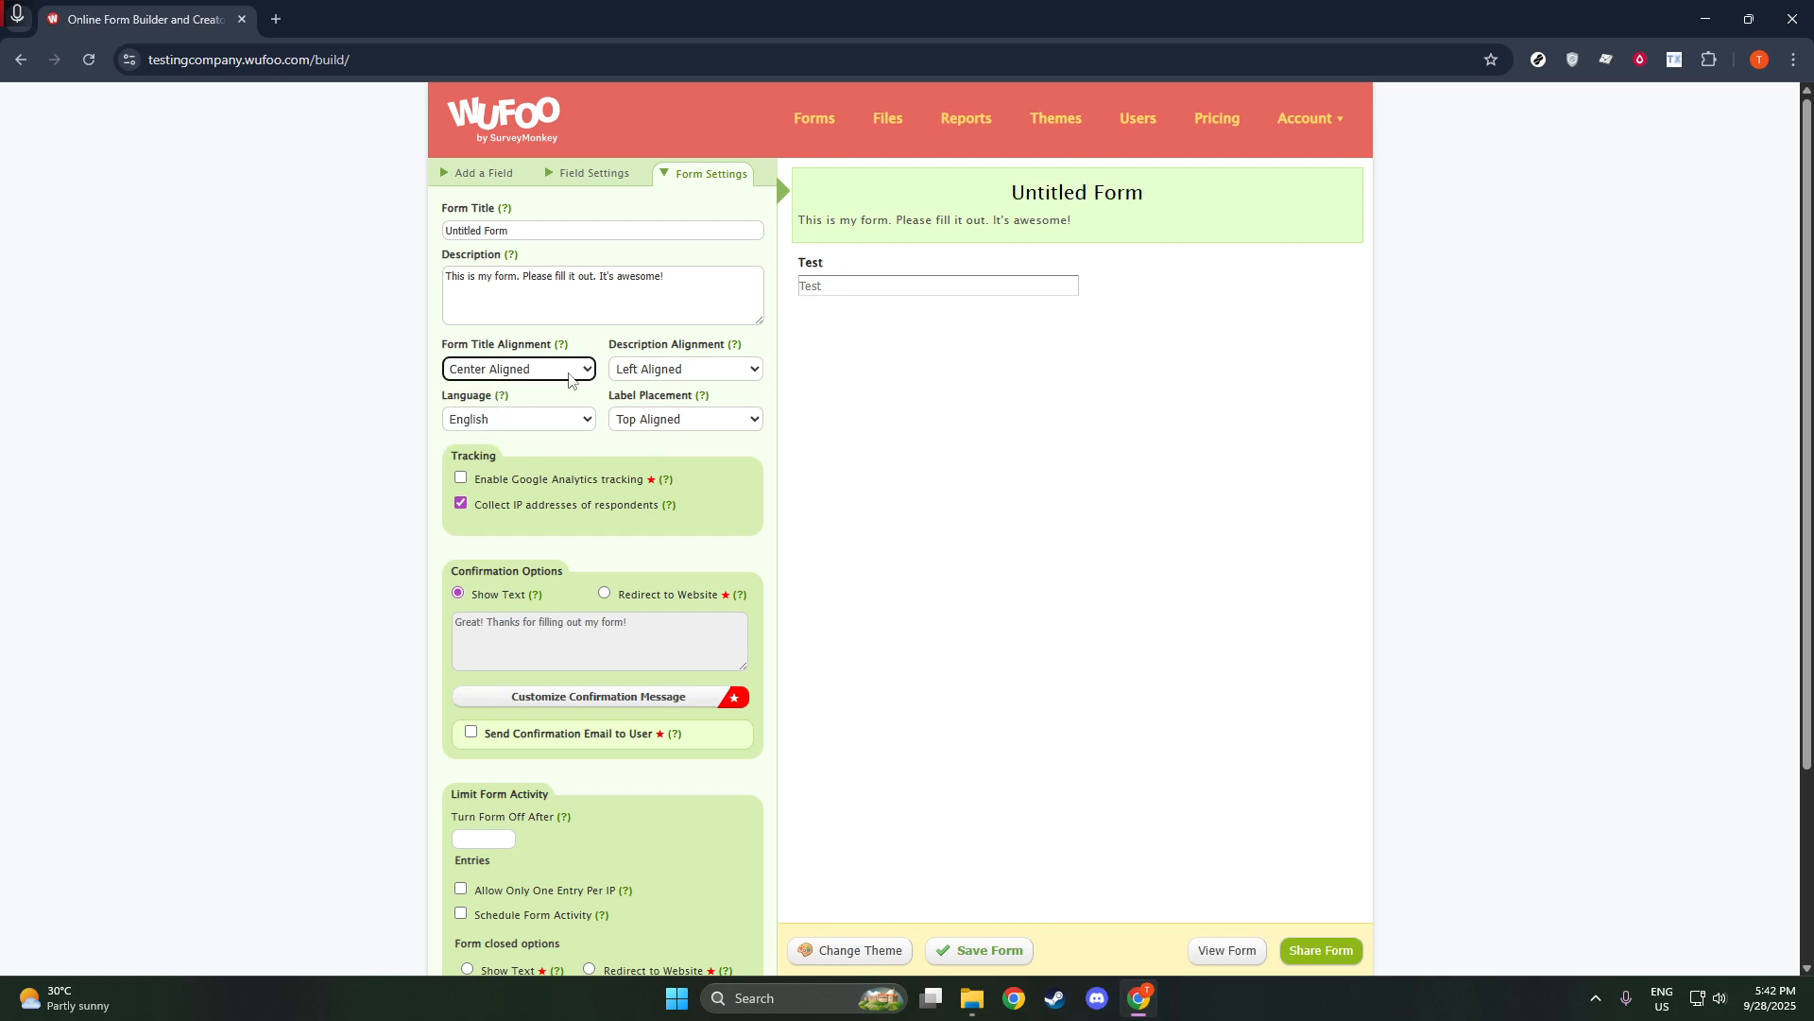
pyautogui.click(654, 373)
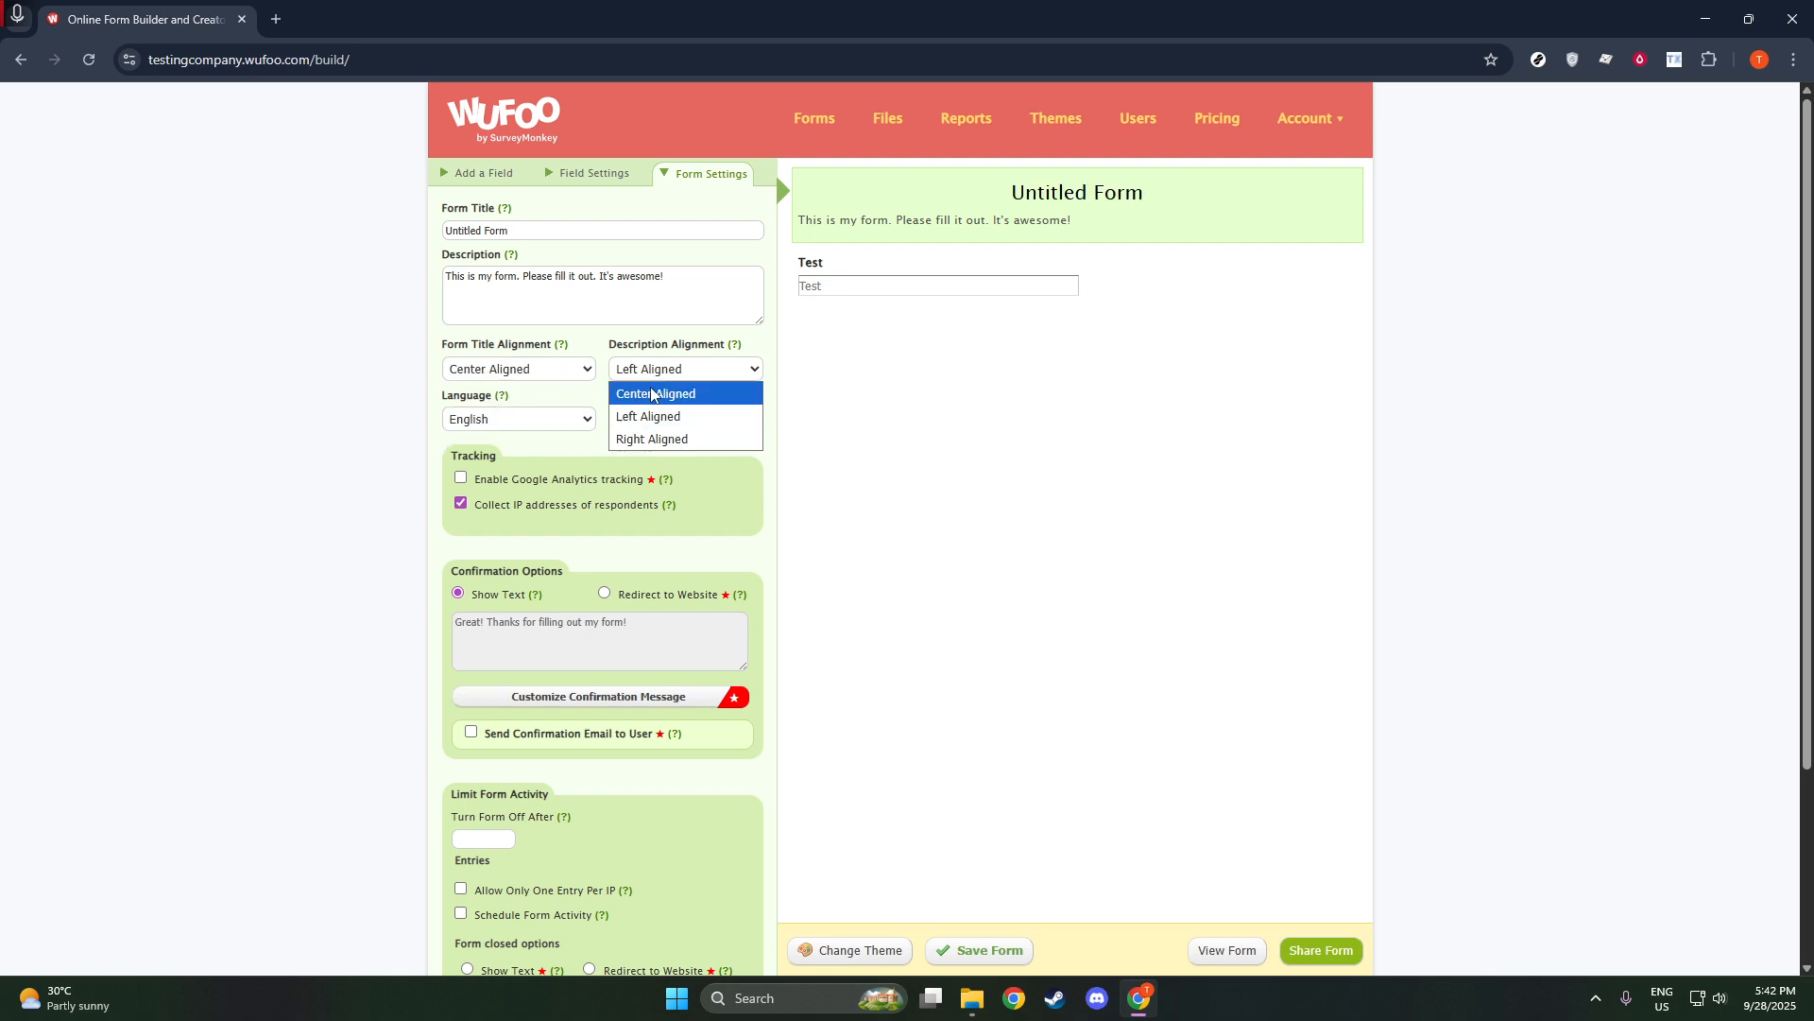
pyautogui.click(652, 393)
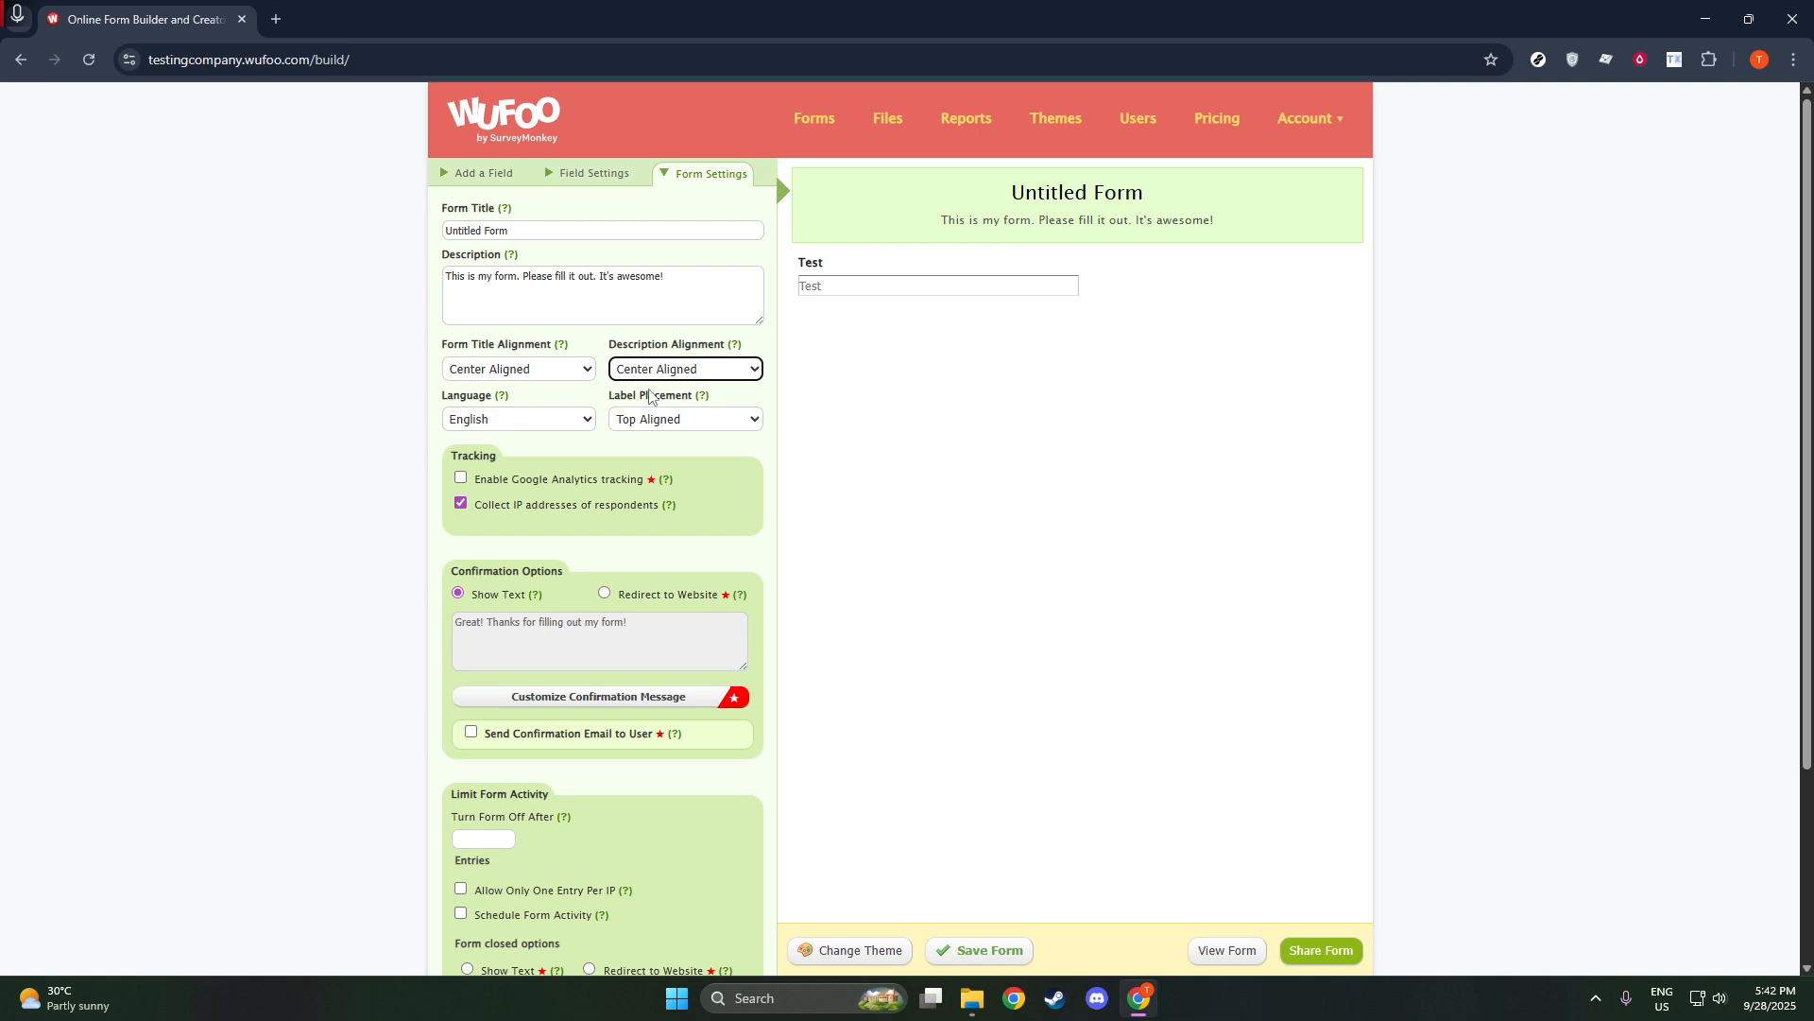
# Try the Left Aligned label placement for the form and set it back to Top Aligned.
pyautogui.click(543, 425)
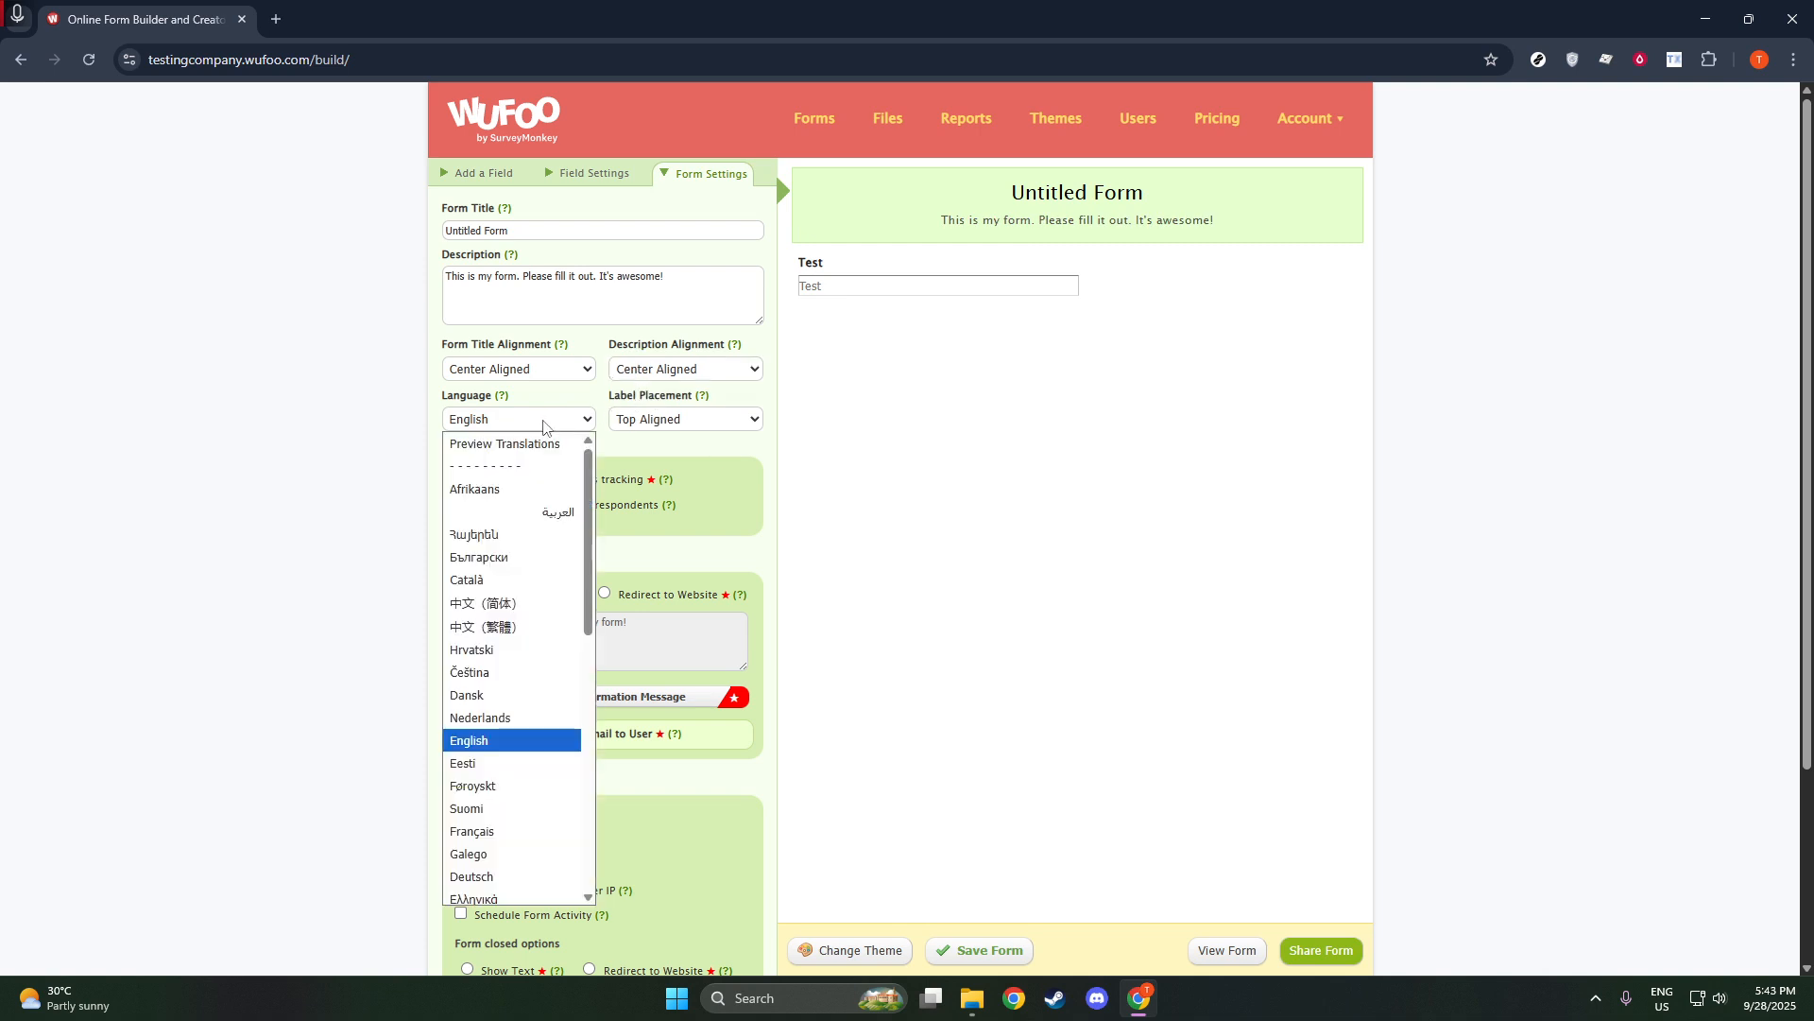
pyautogui.click(548, 421)
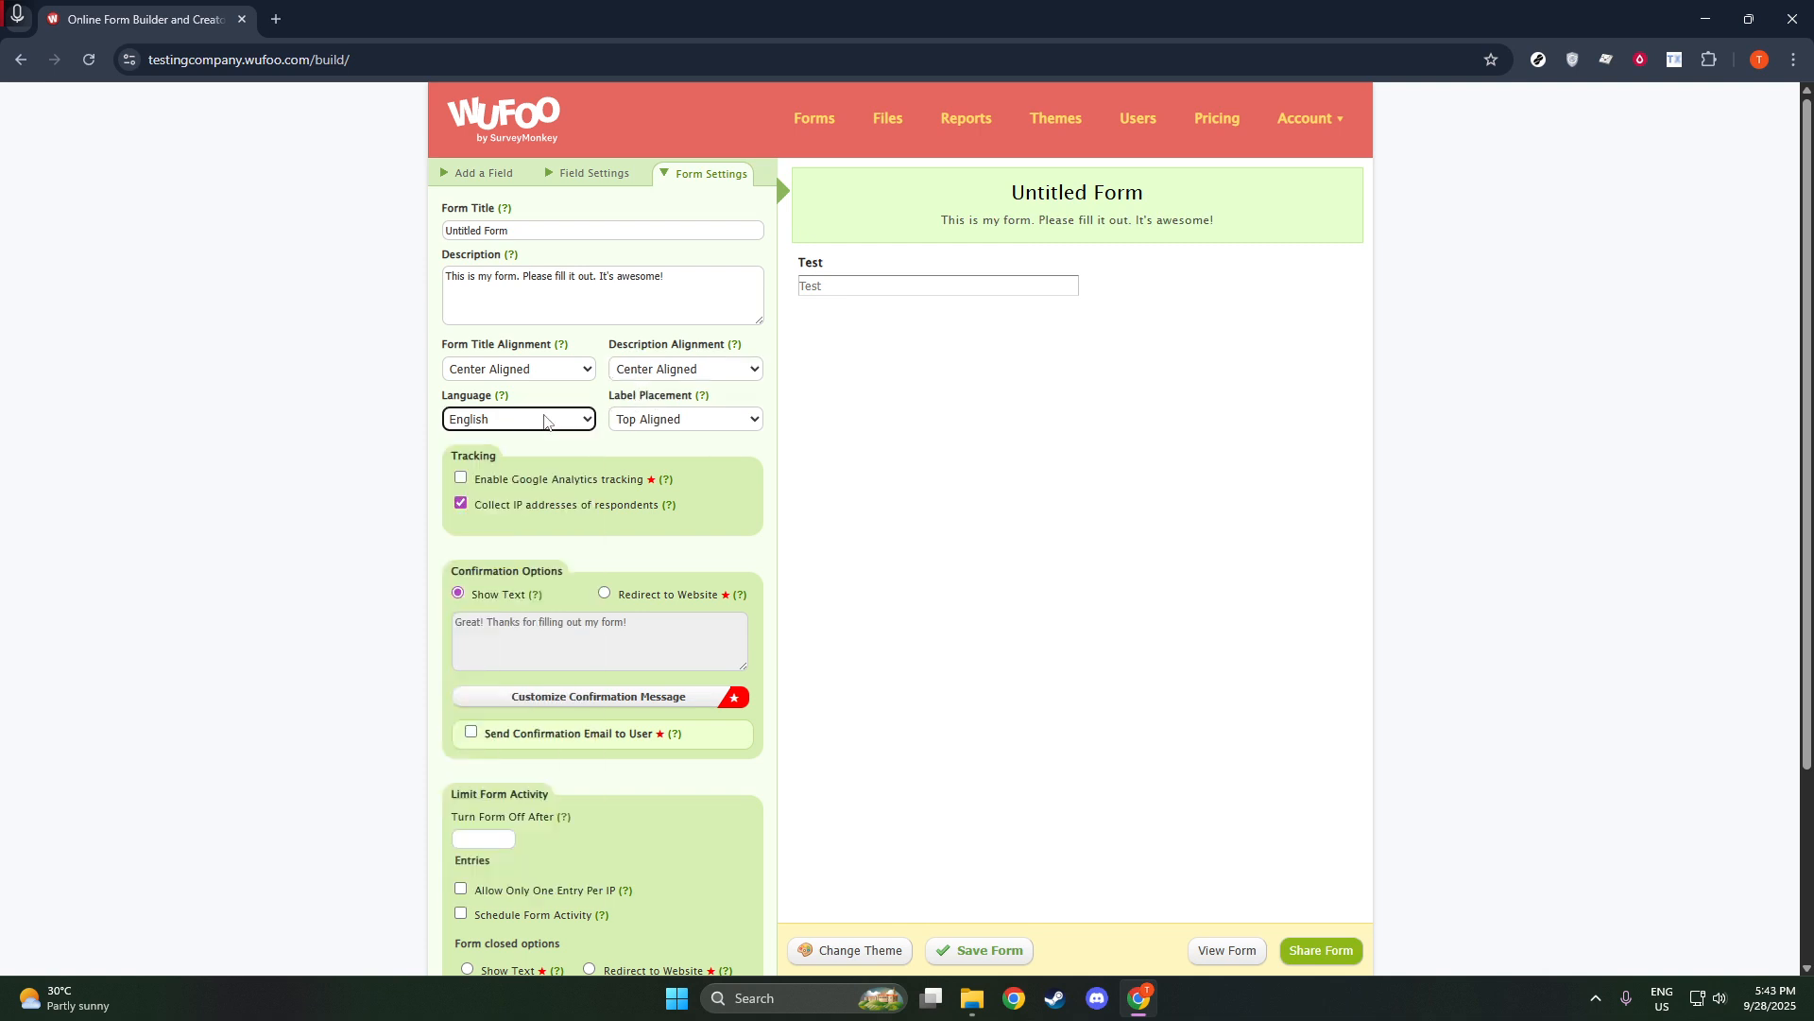
pyautogui.click(759, 425)
pyautogui.click(688, 469)
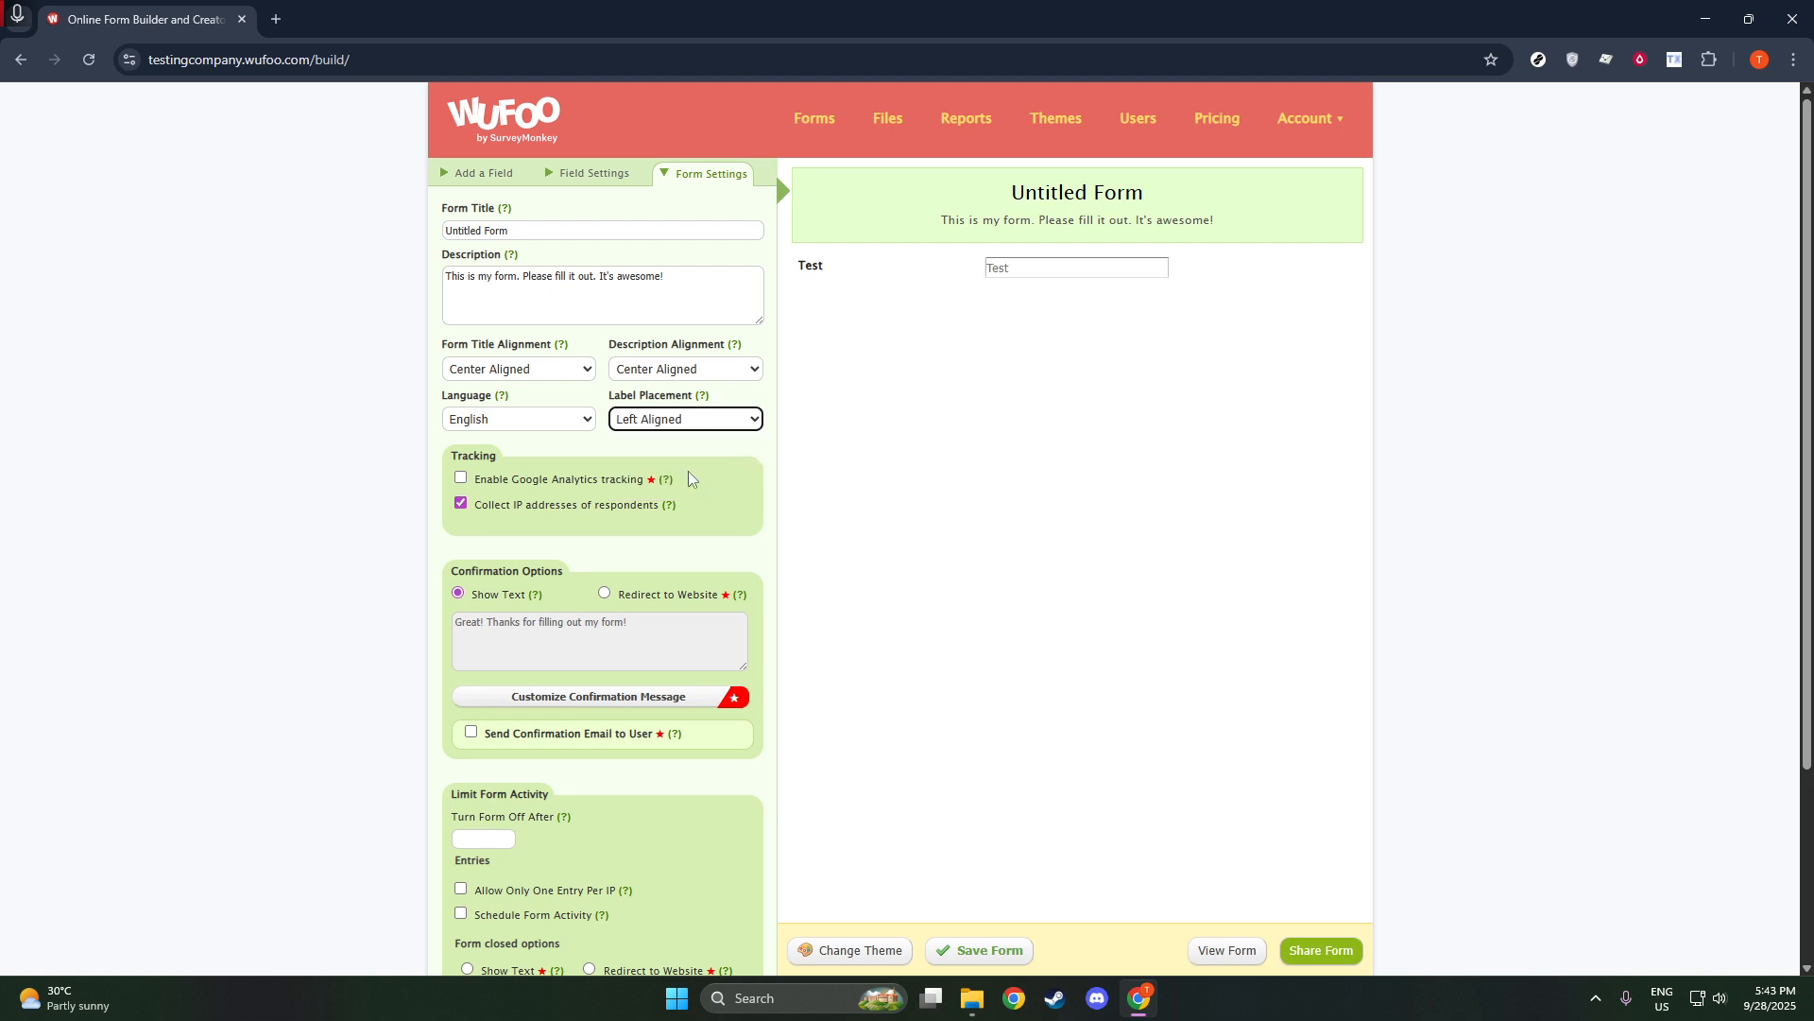
pyautogui.click(687, 423)
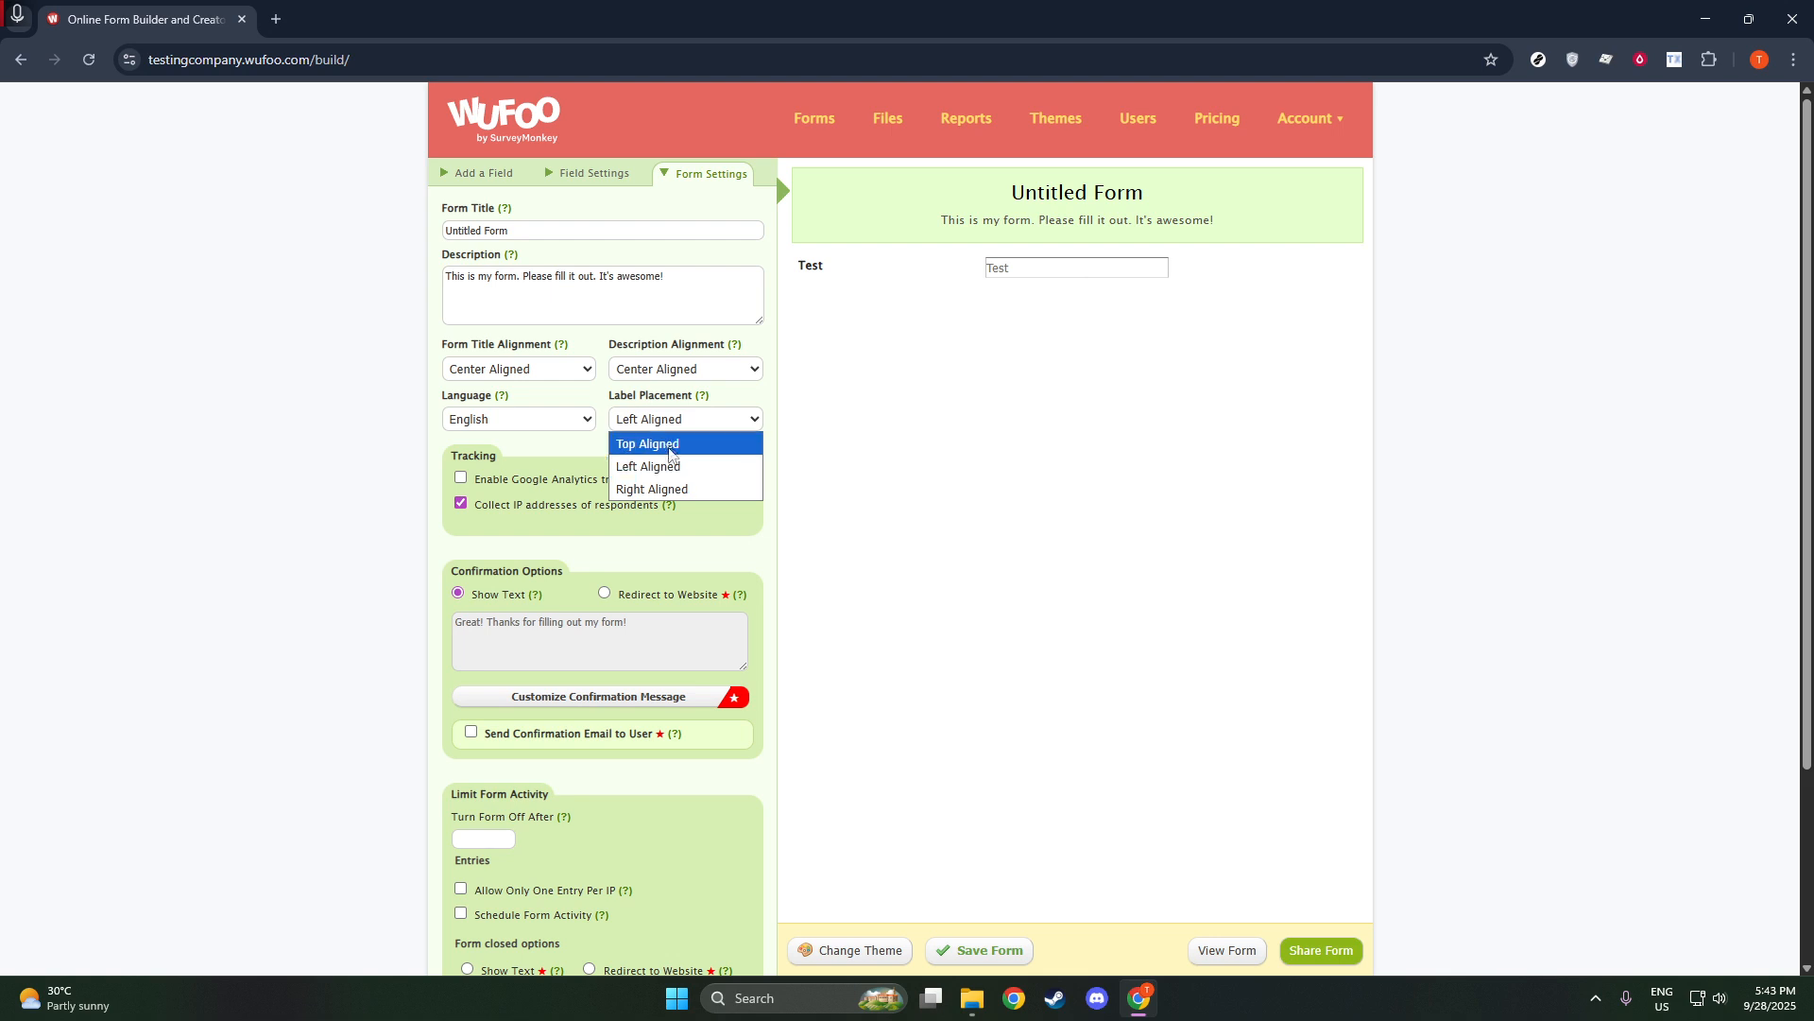
pyautogui.click(668, 444)
pyautogui.click(674, 426)
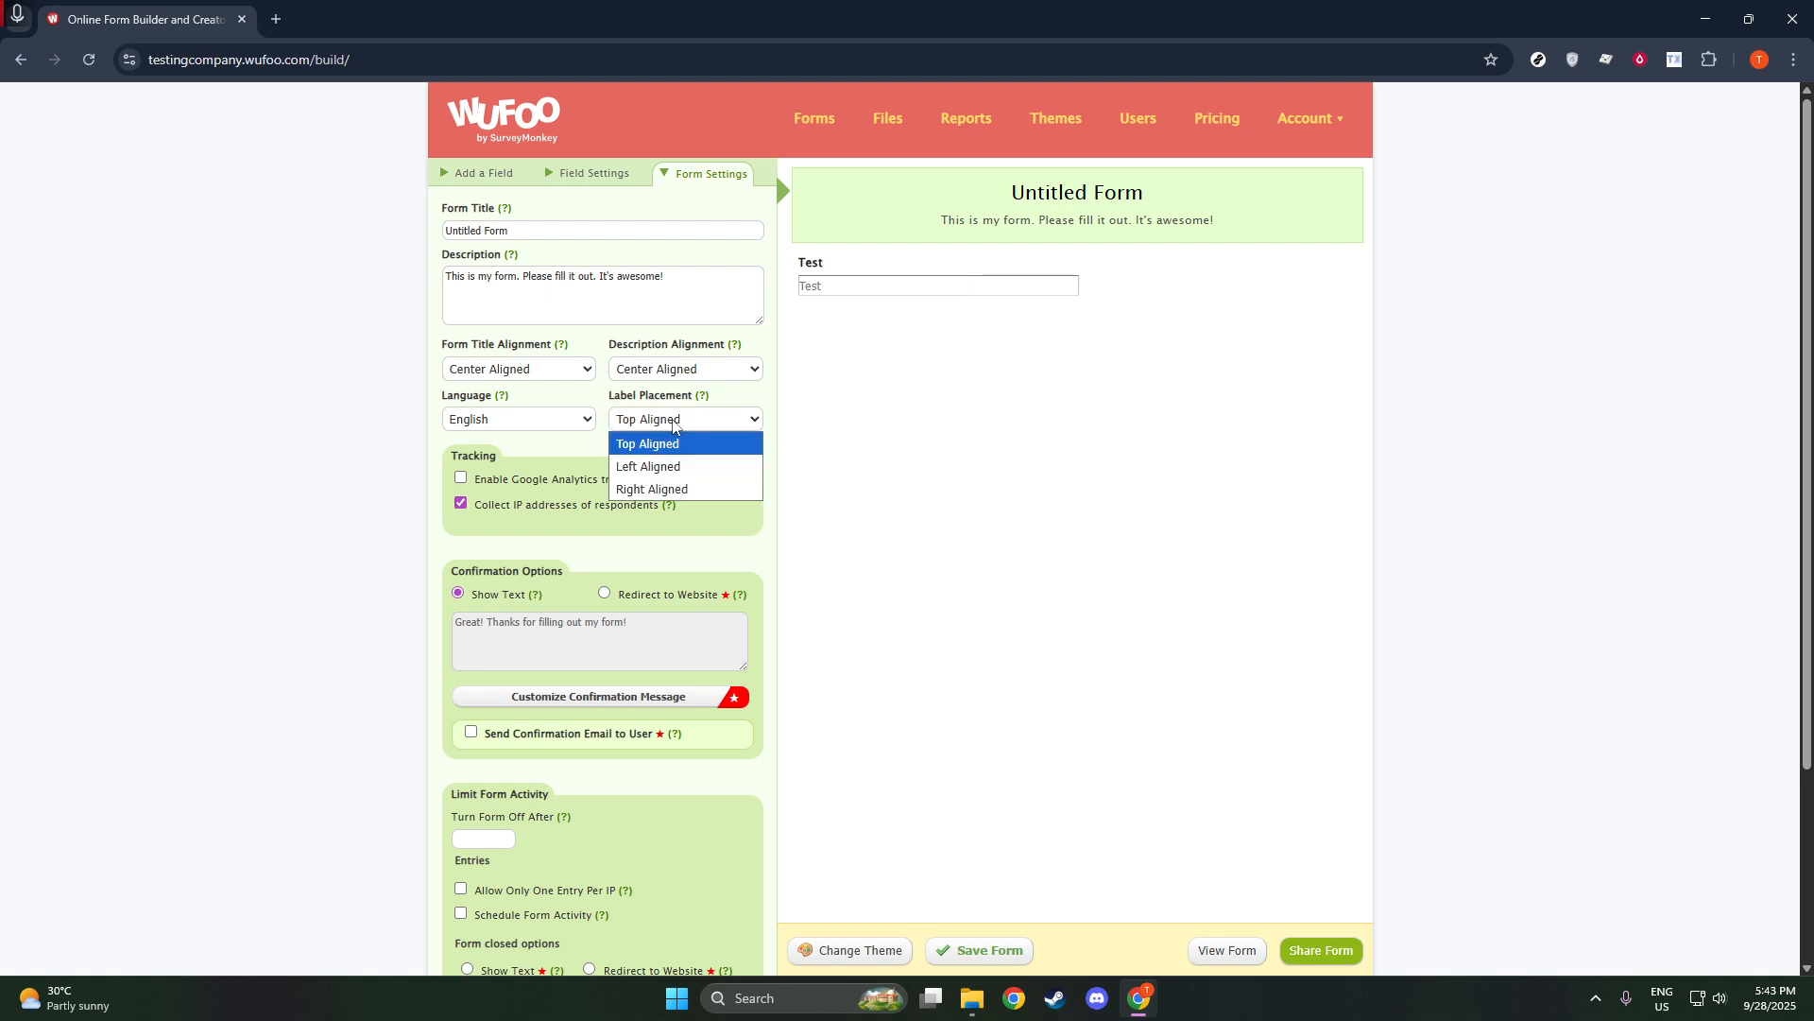
pyautogui.click(234, 391)
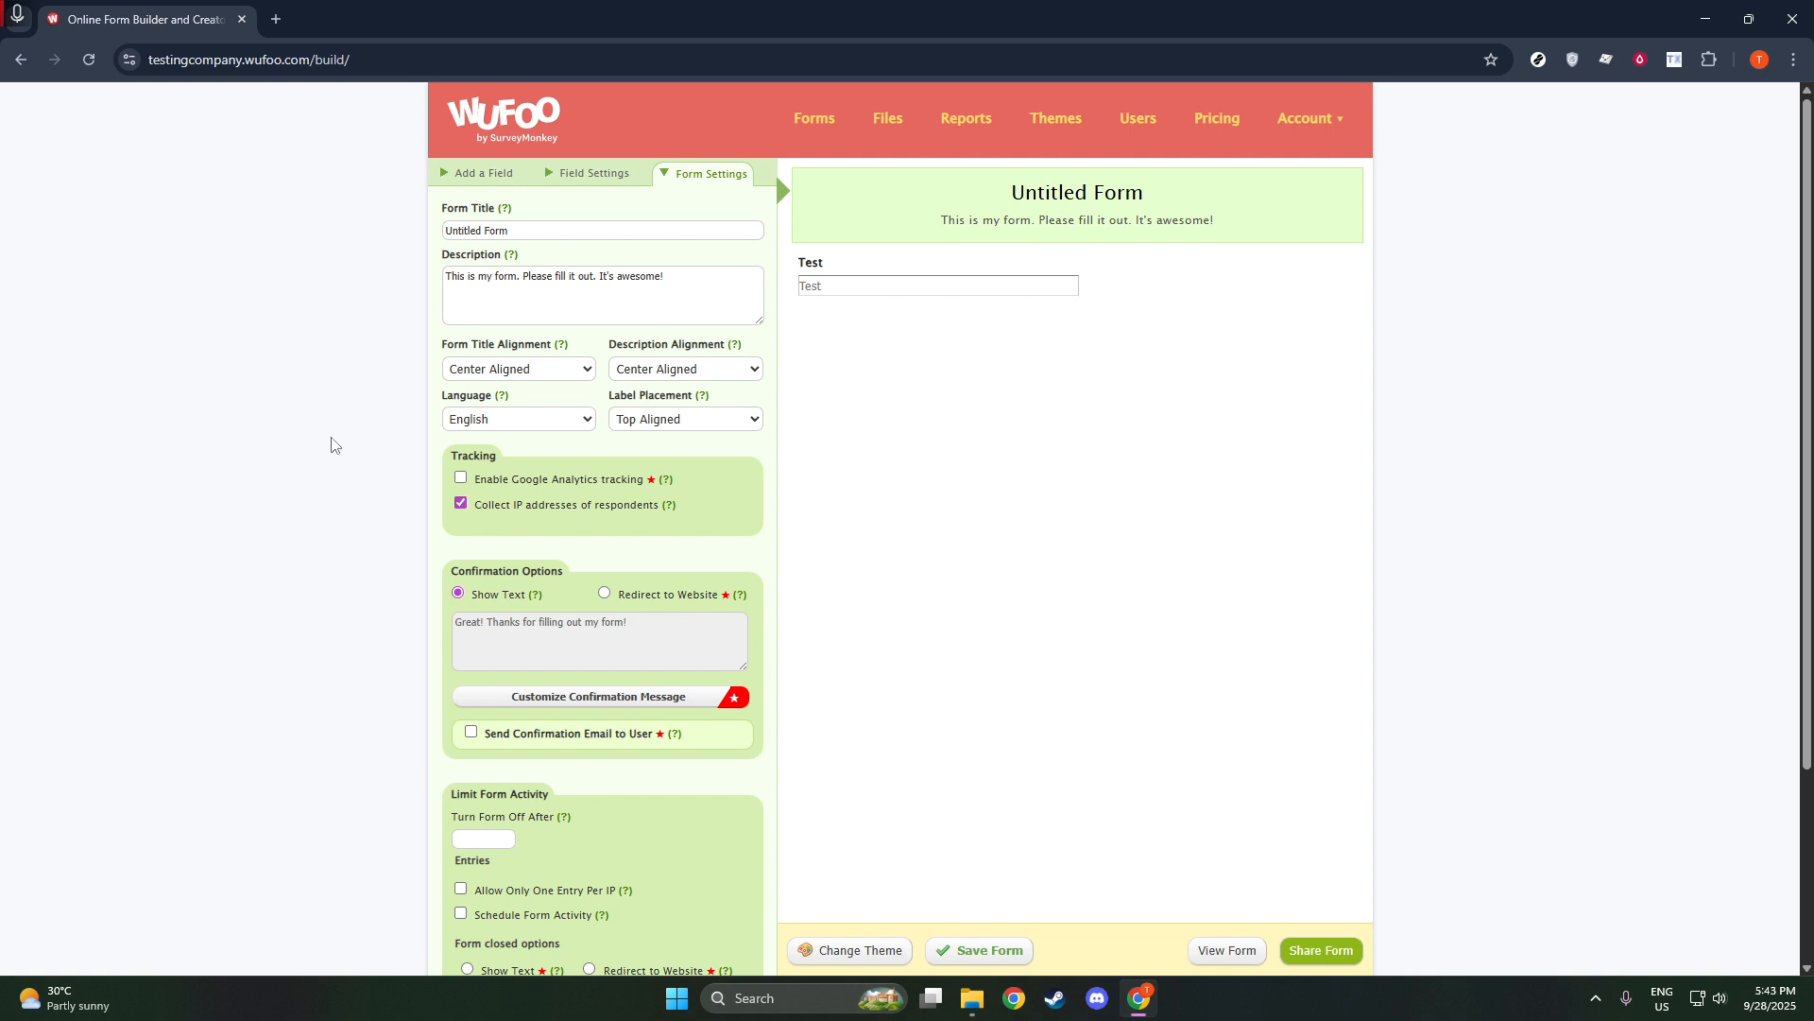
# Review the form's tracking, confirmation, activity limit and form-closed options.
pyautogui.scroll(-1, 391, 515)
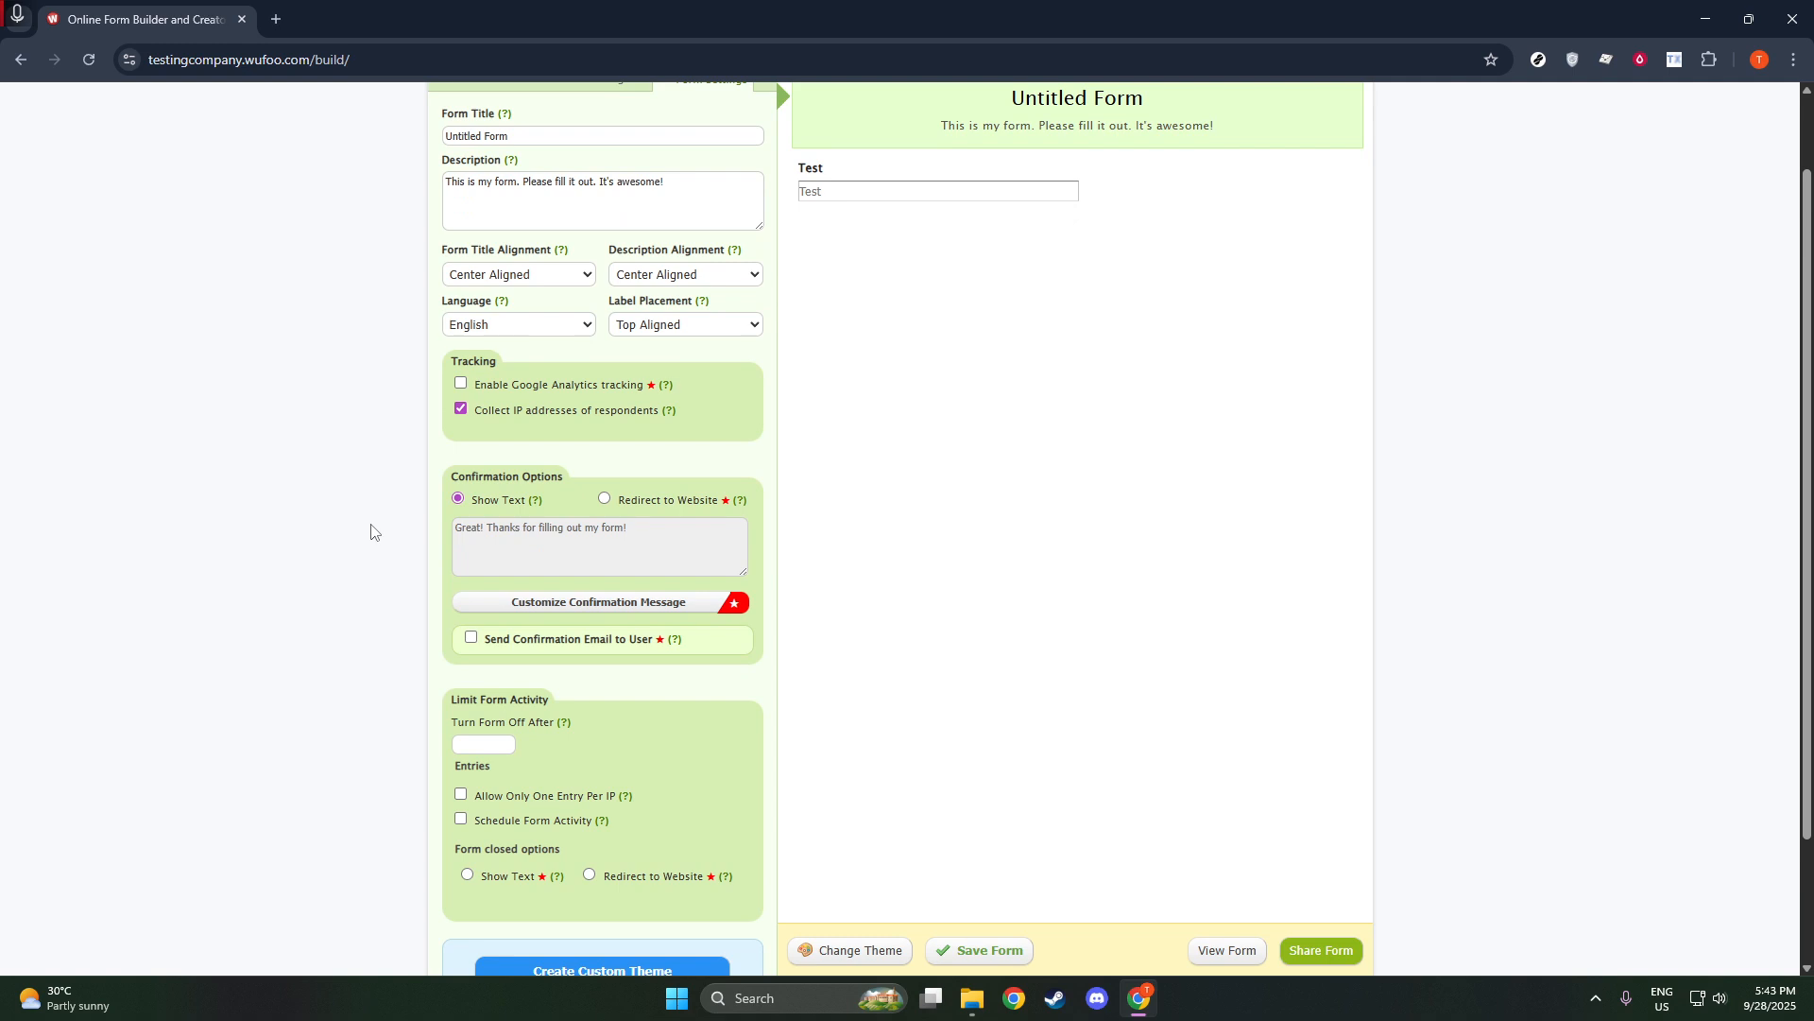
pyautogui.scroll(-1, 372, 534)
pyautogui.scroll(1, 373, 536)
pyautogui.scroll(1, 373, 537)
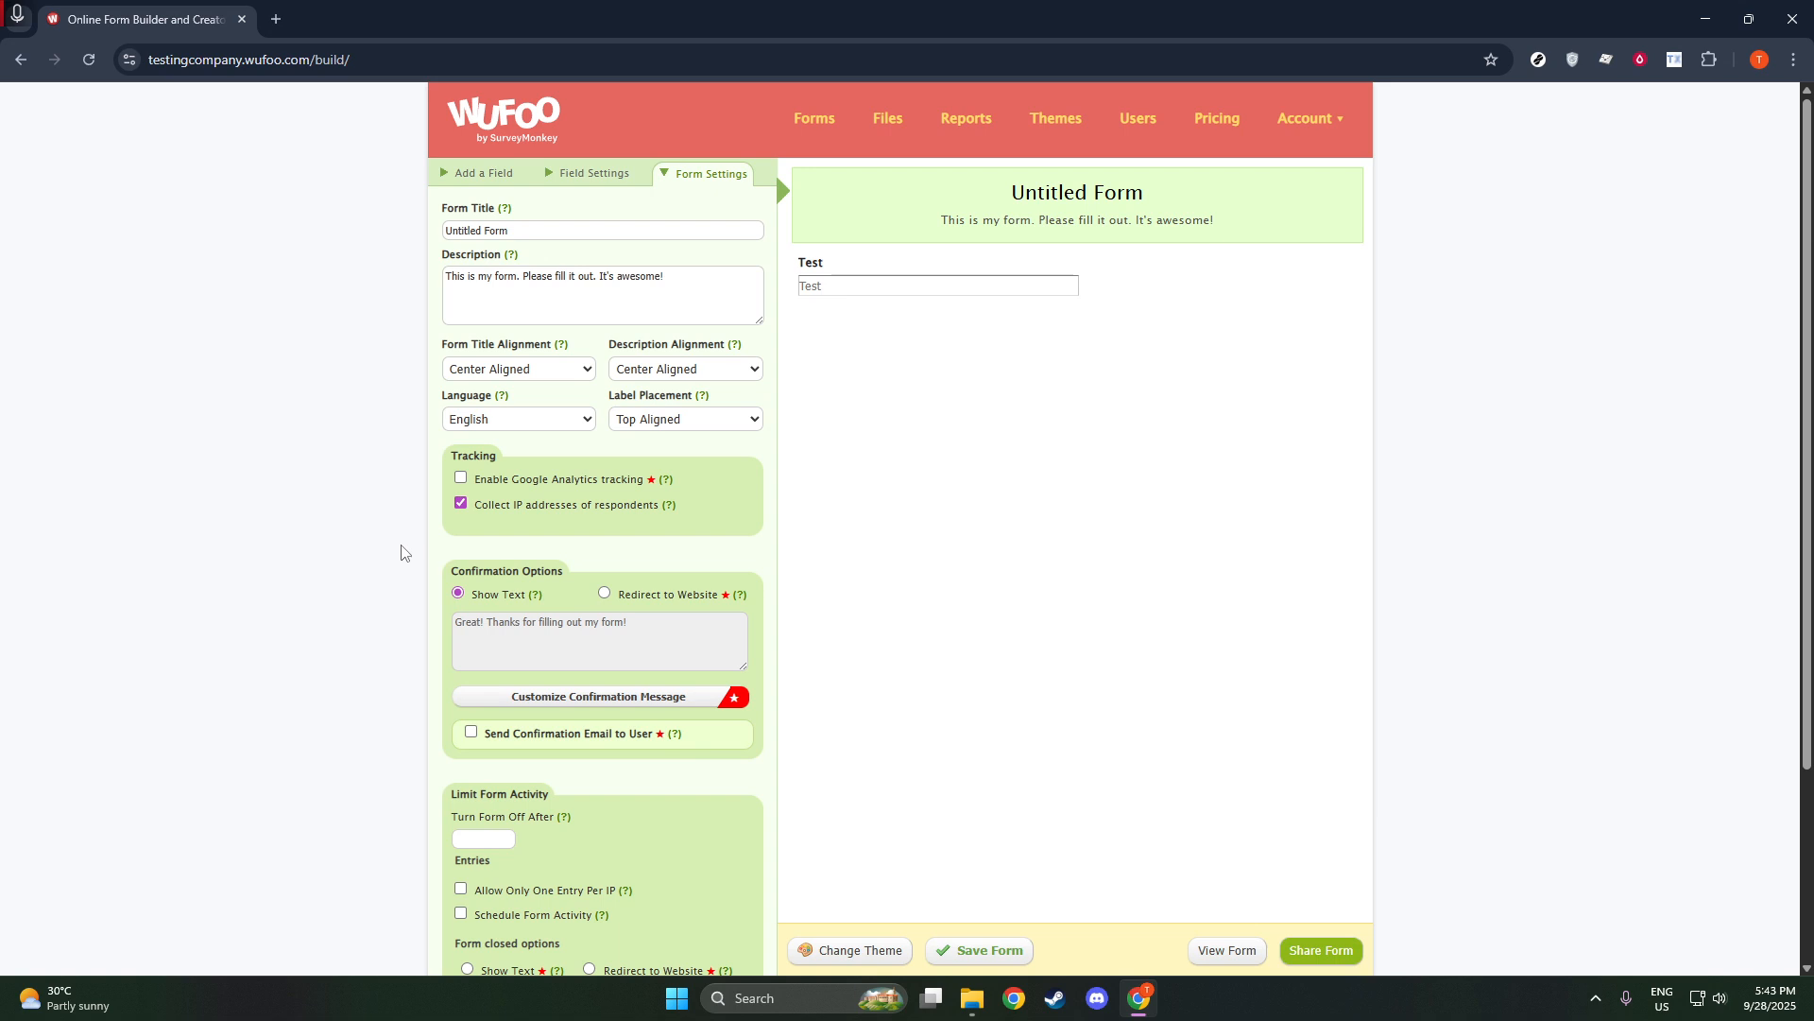
pyautogui.scroll(-1, 398, 577)
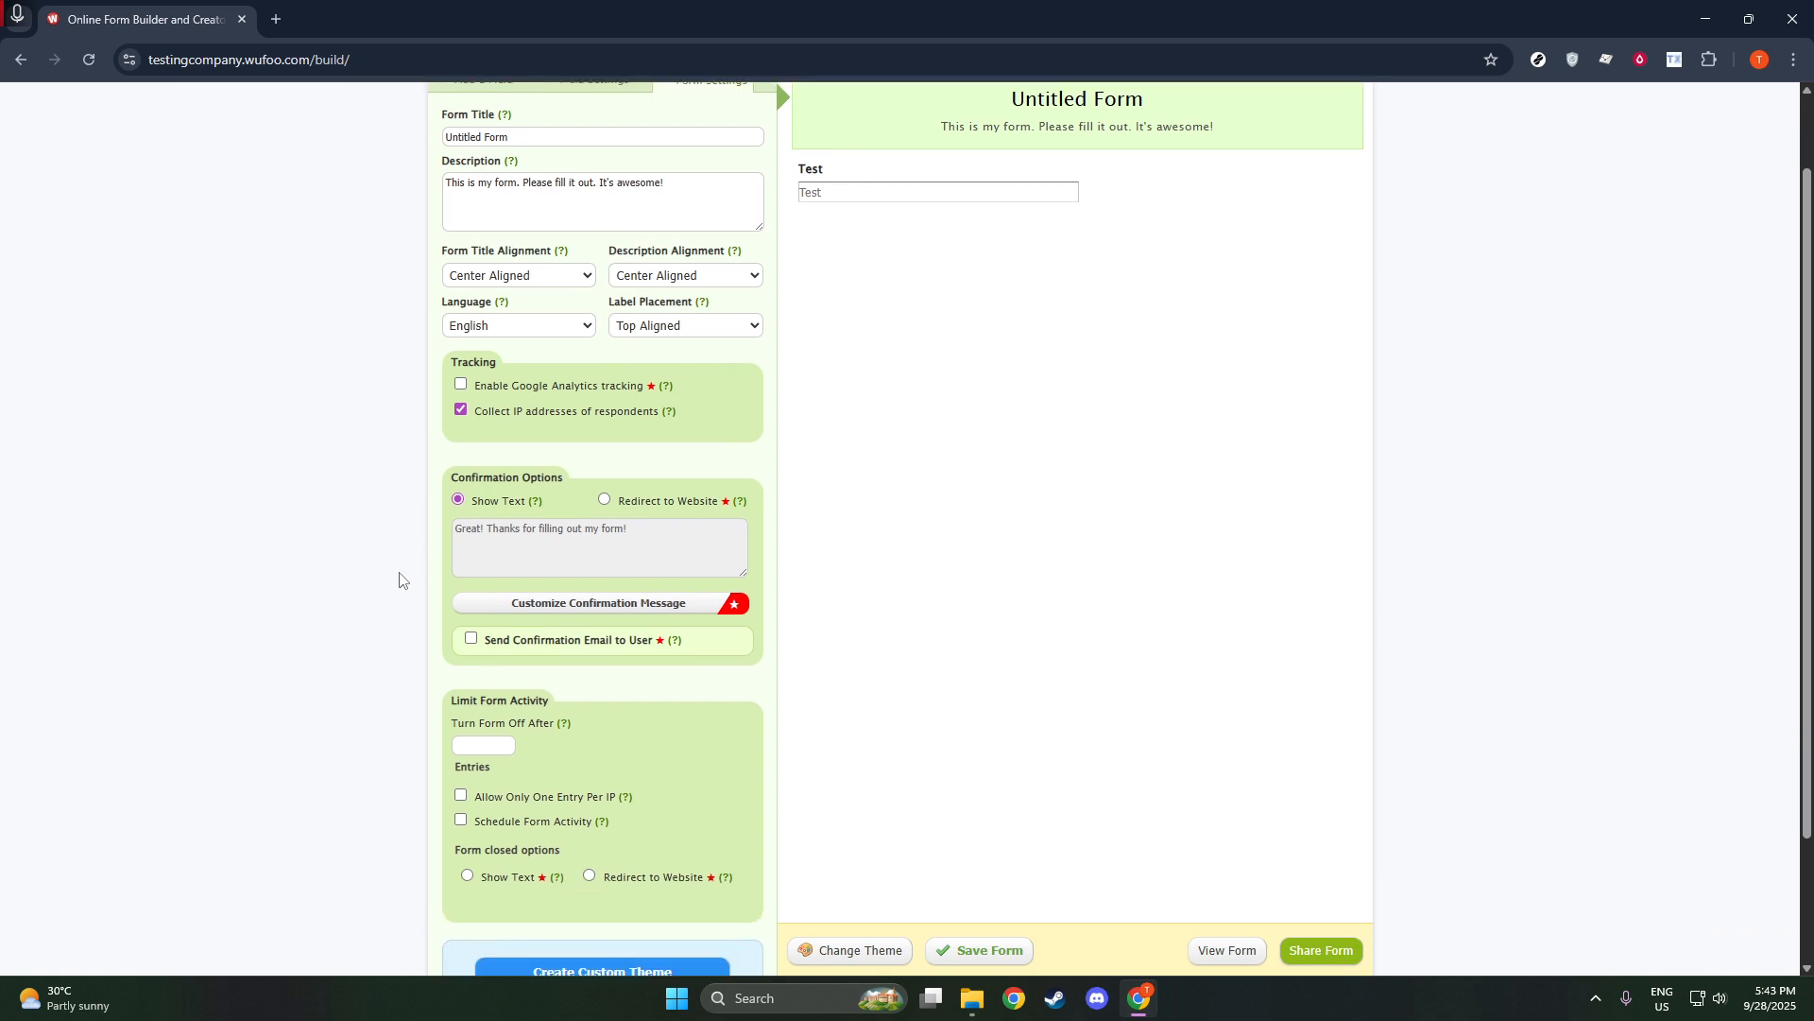
pyautogui.scroll(-2, 398, 620)
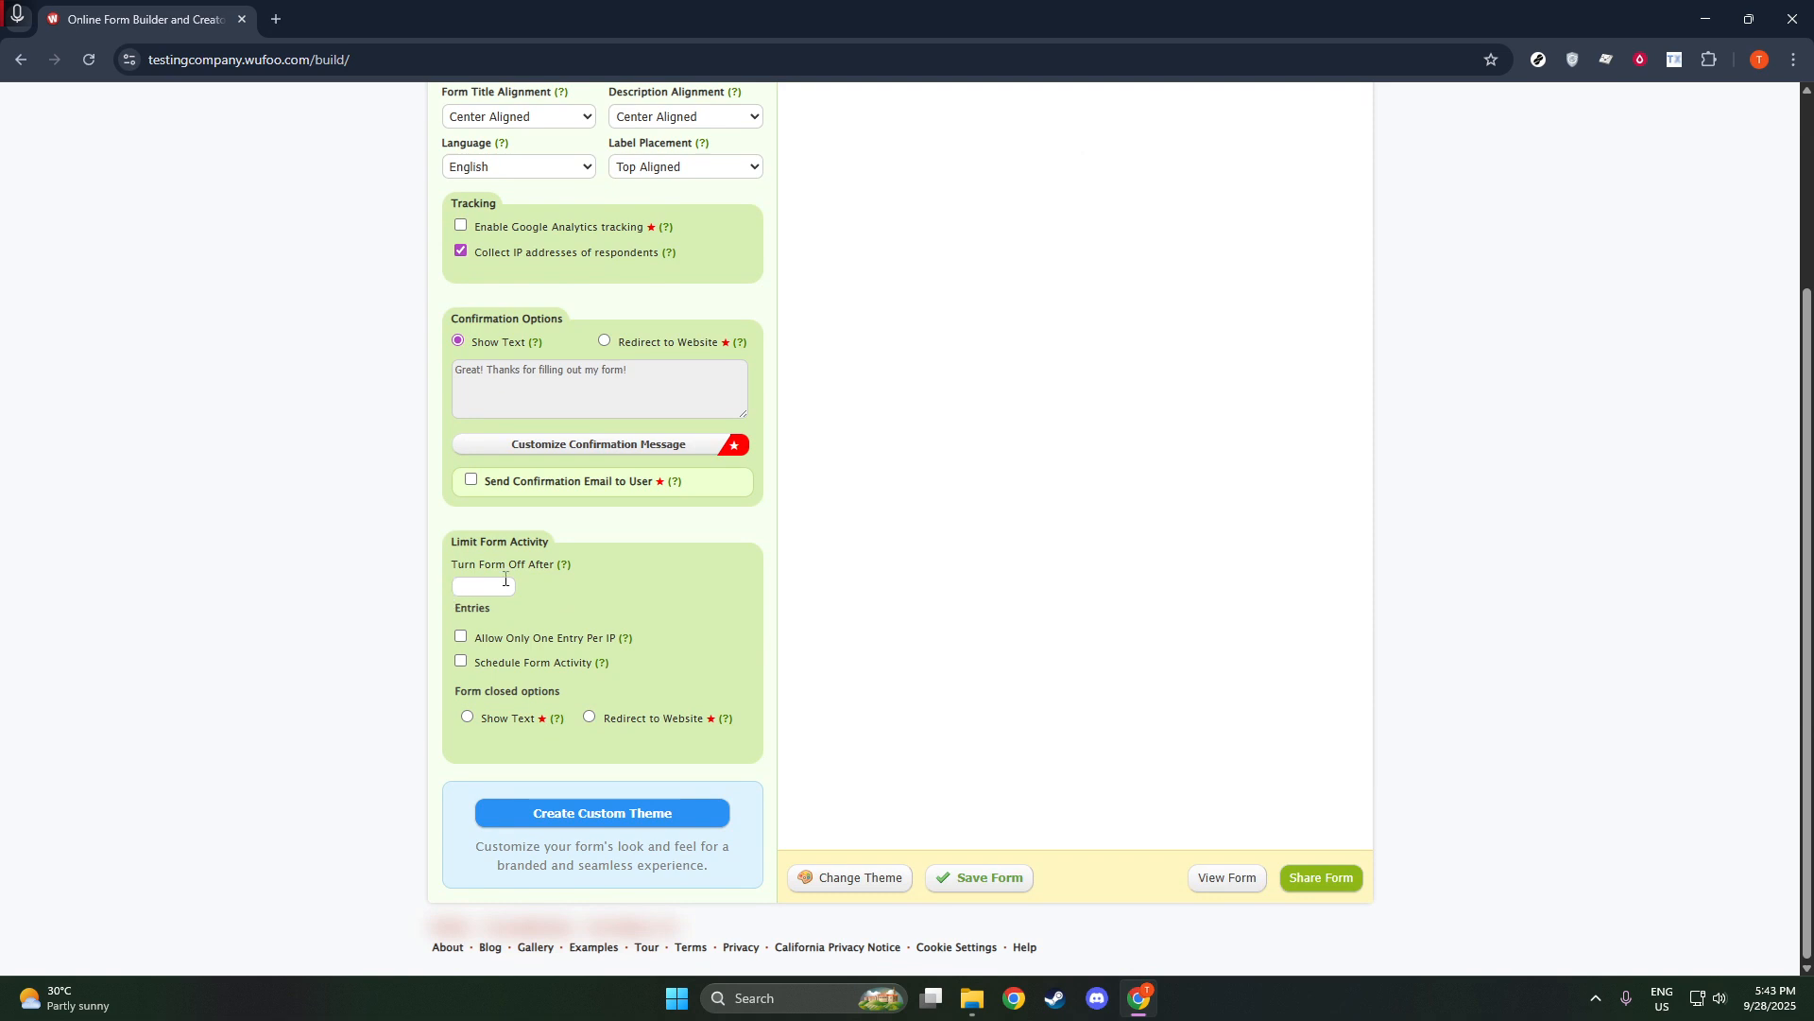
pyautogui.scroll(3, 693, 520)
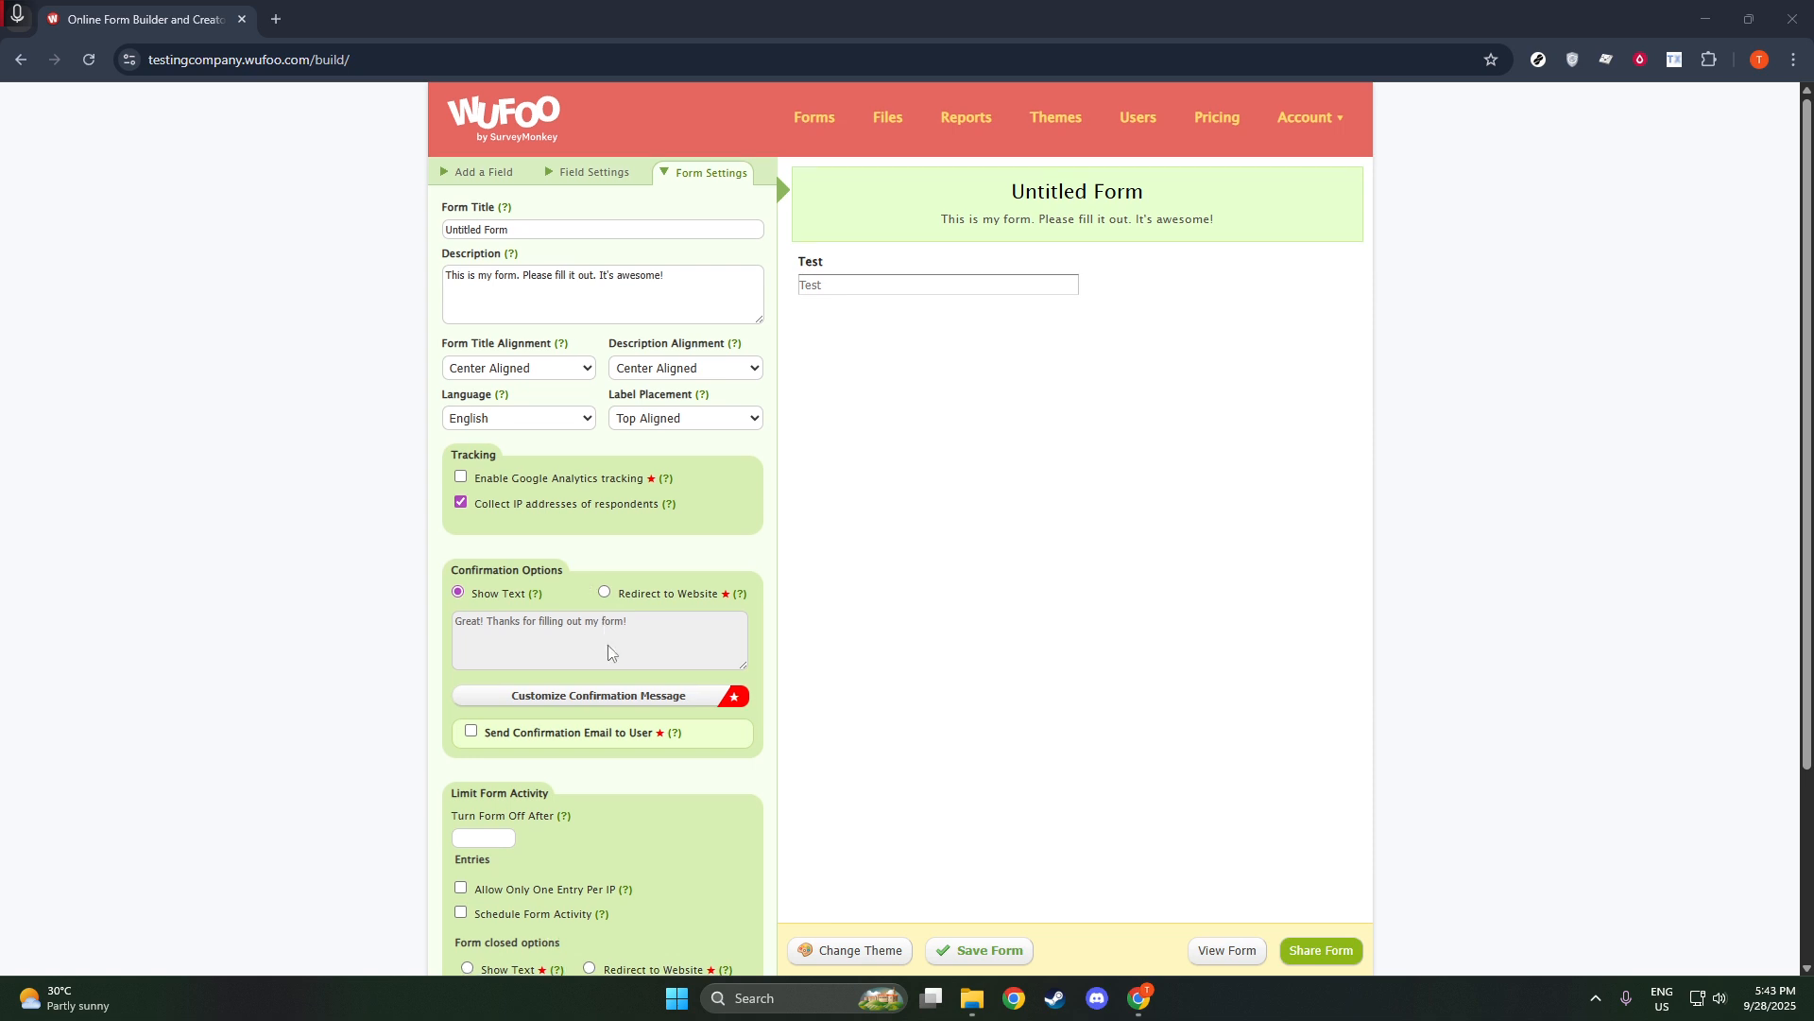
pyautogui.scroll(-1, 607, 649)
pyautogui.click(597, 746)
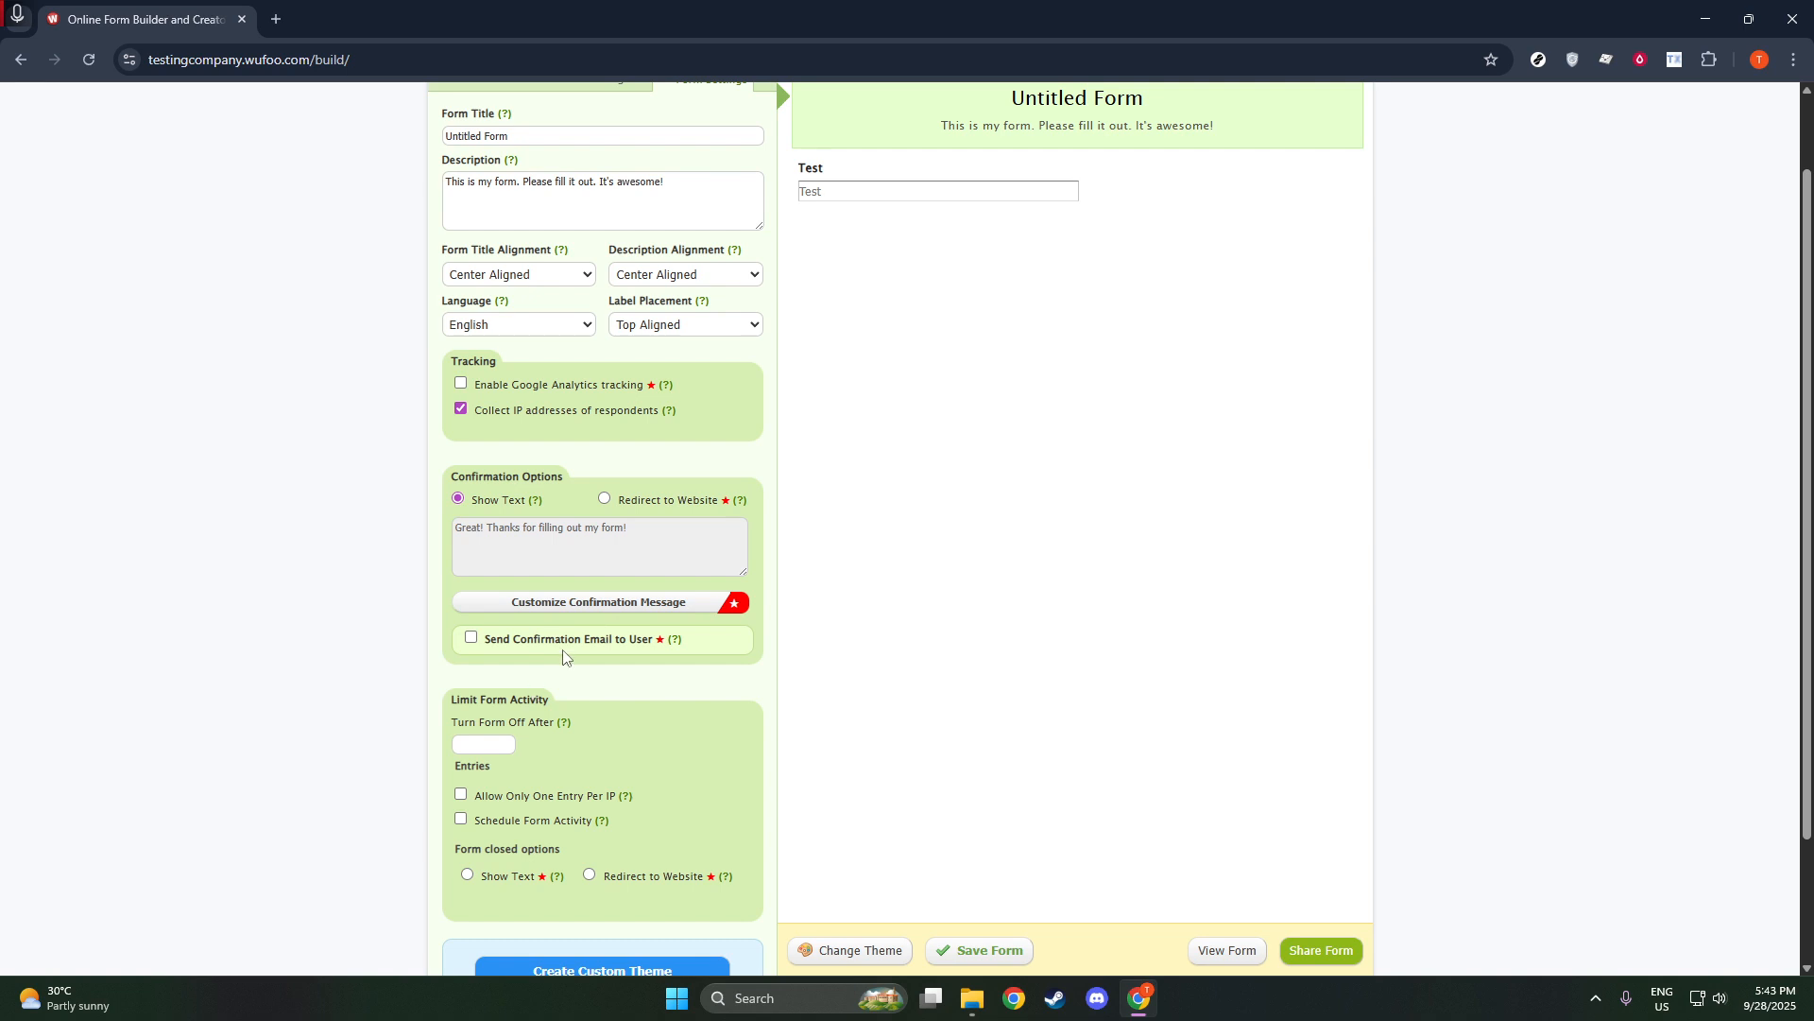
pyautogui.scroll(1, 411, 565)
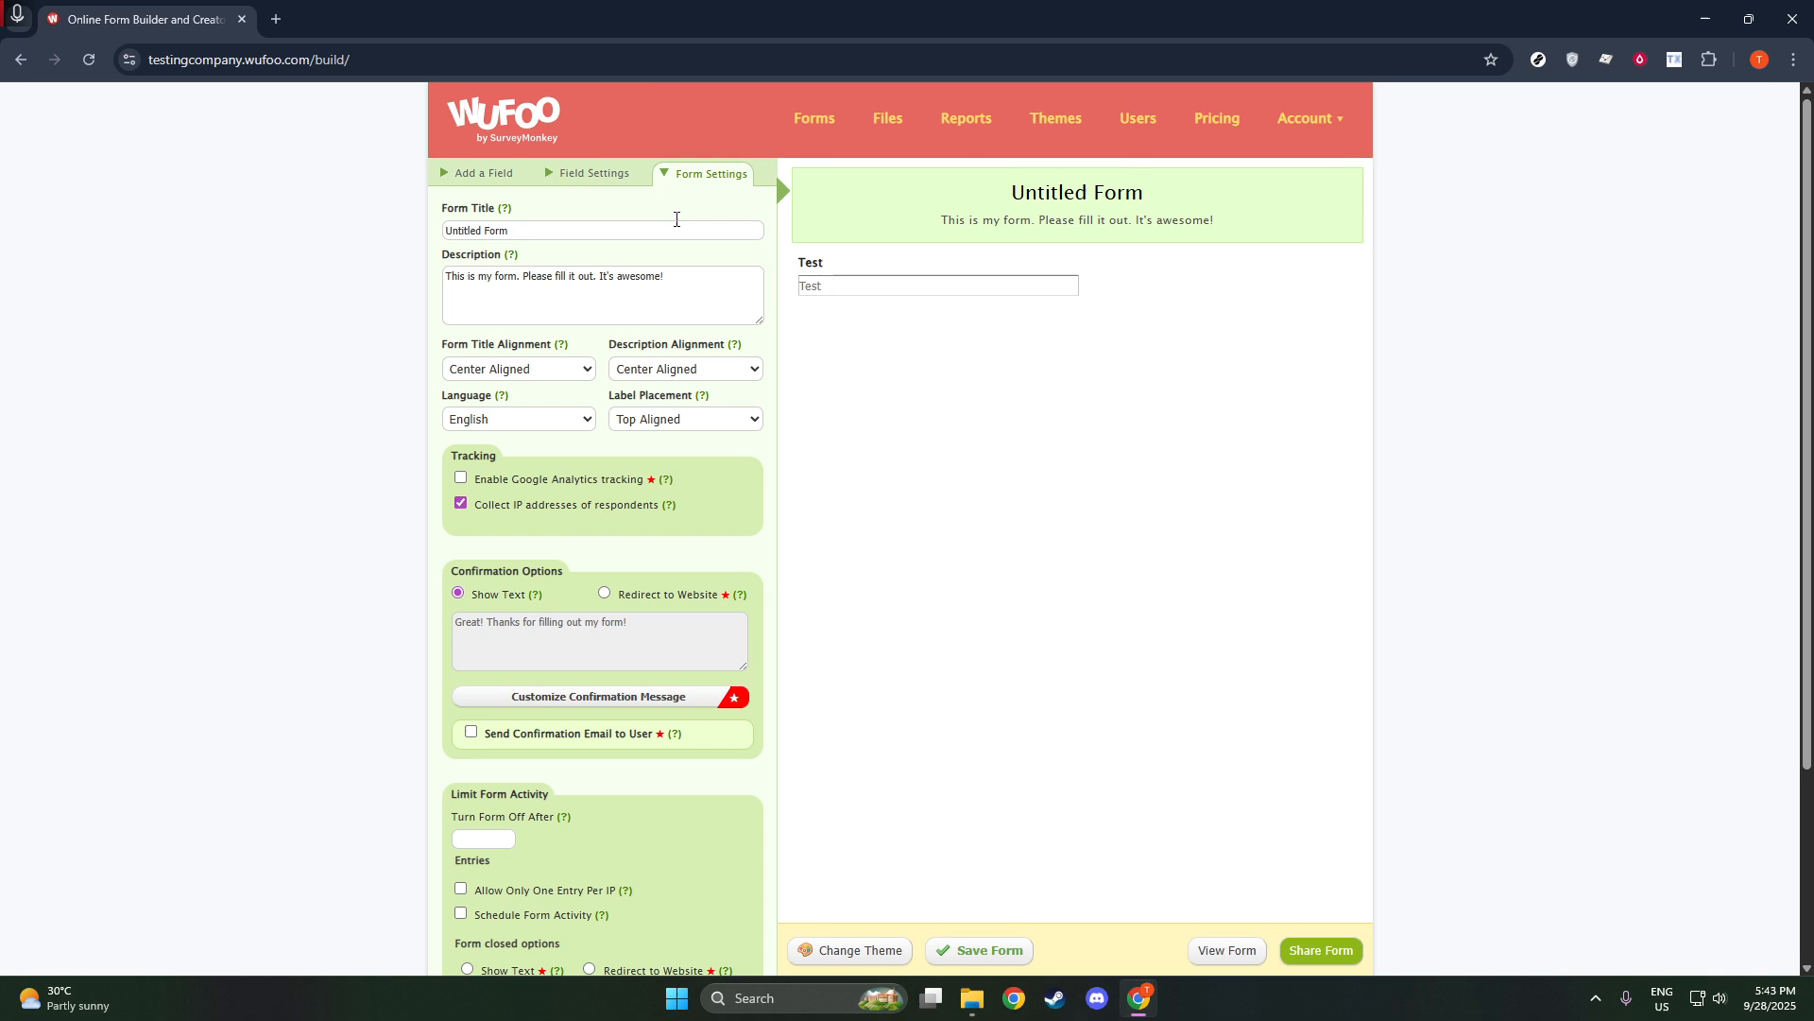
# Open the field settings of the Test field.
pyautogui.click(591, 174)
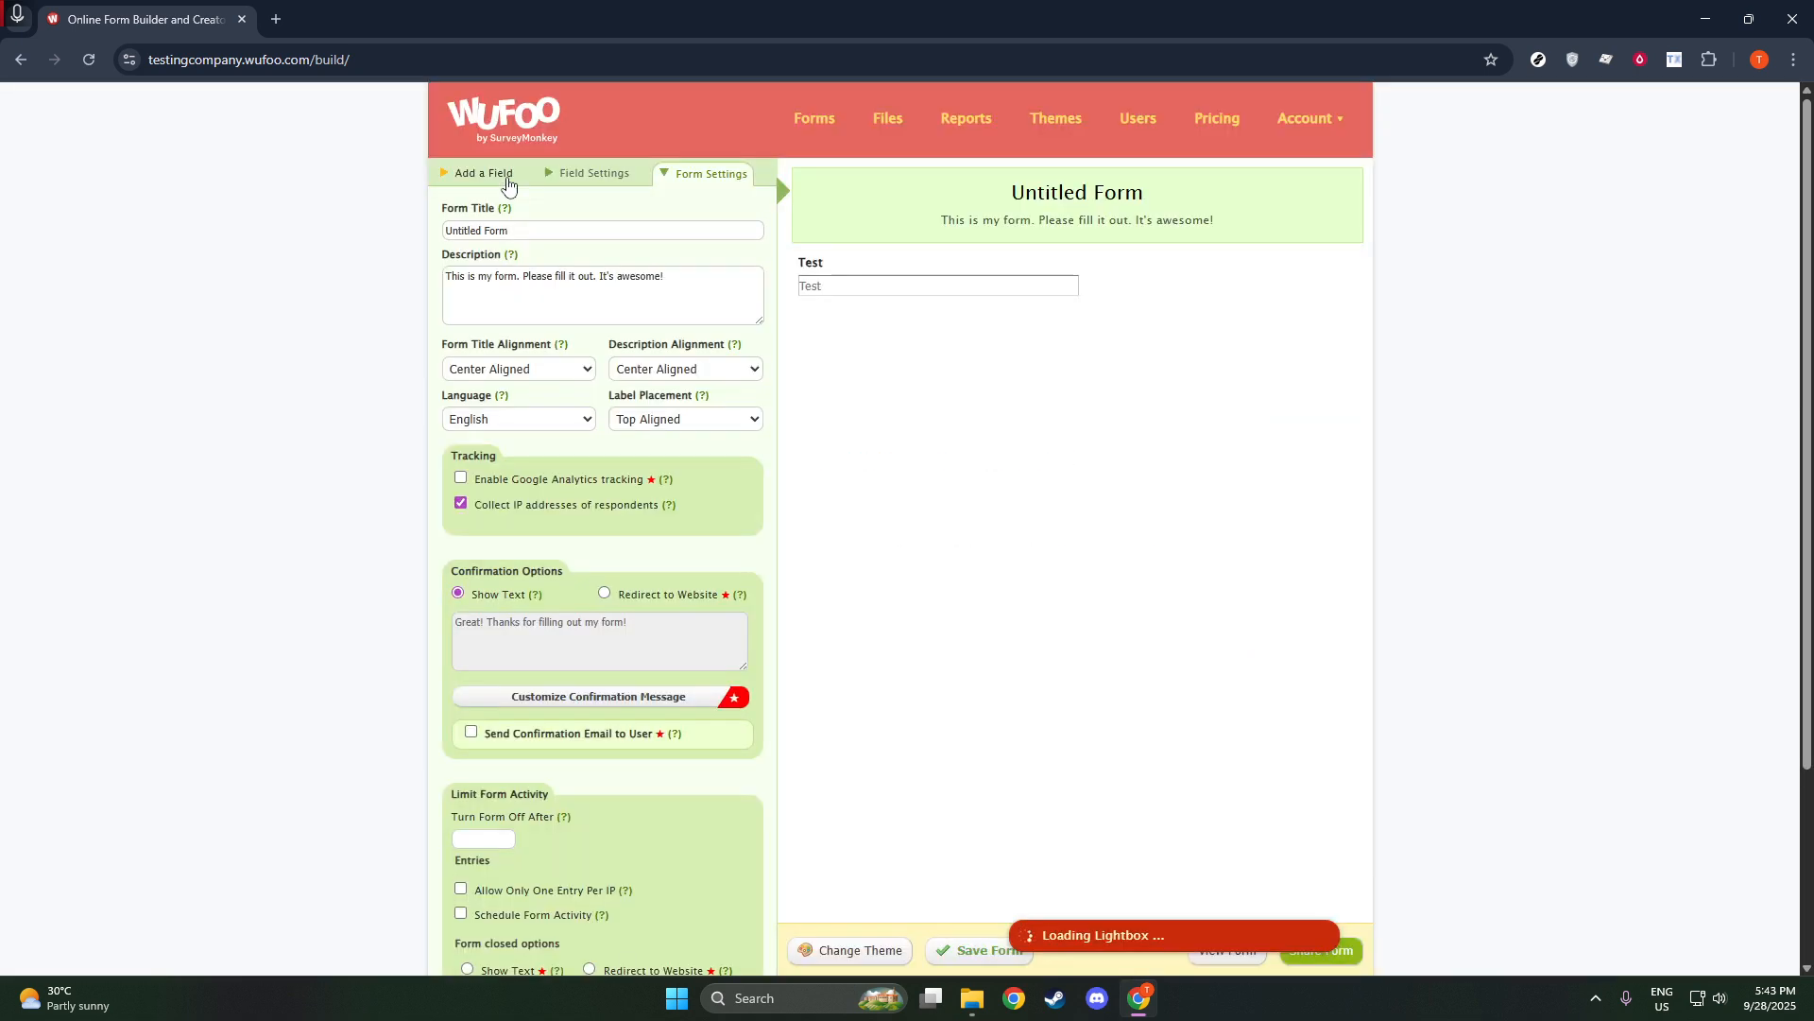
pyautogui.click(591, 178)
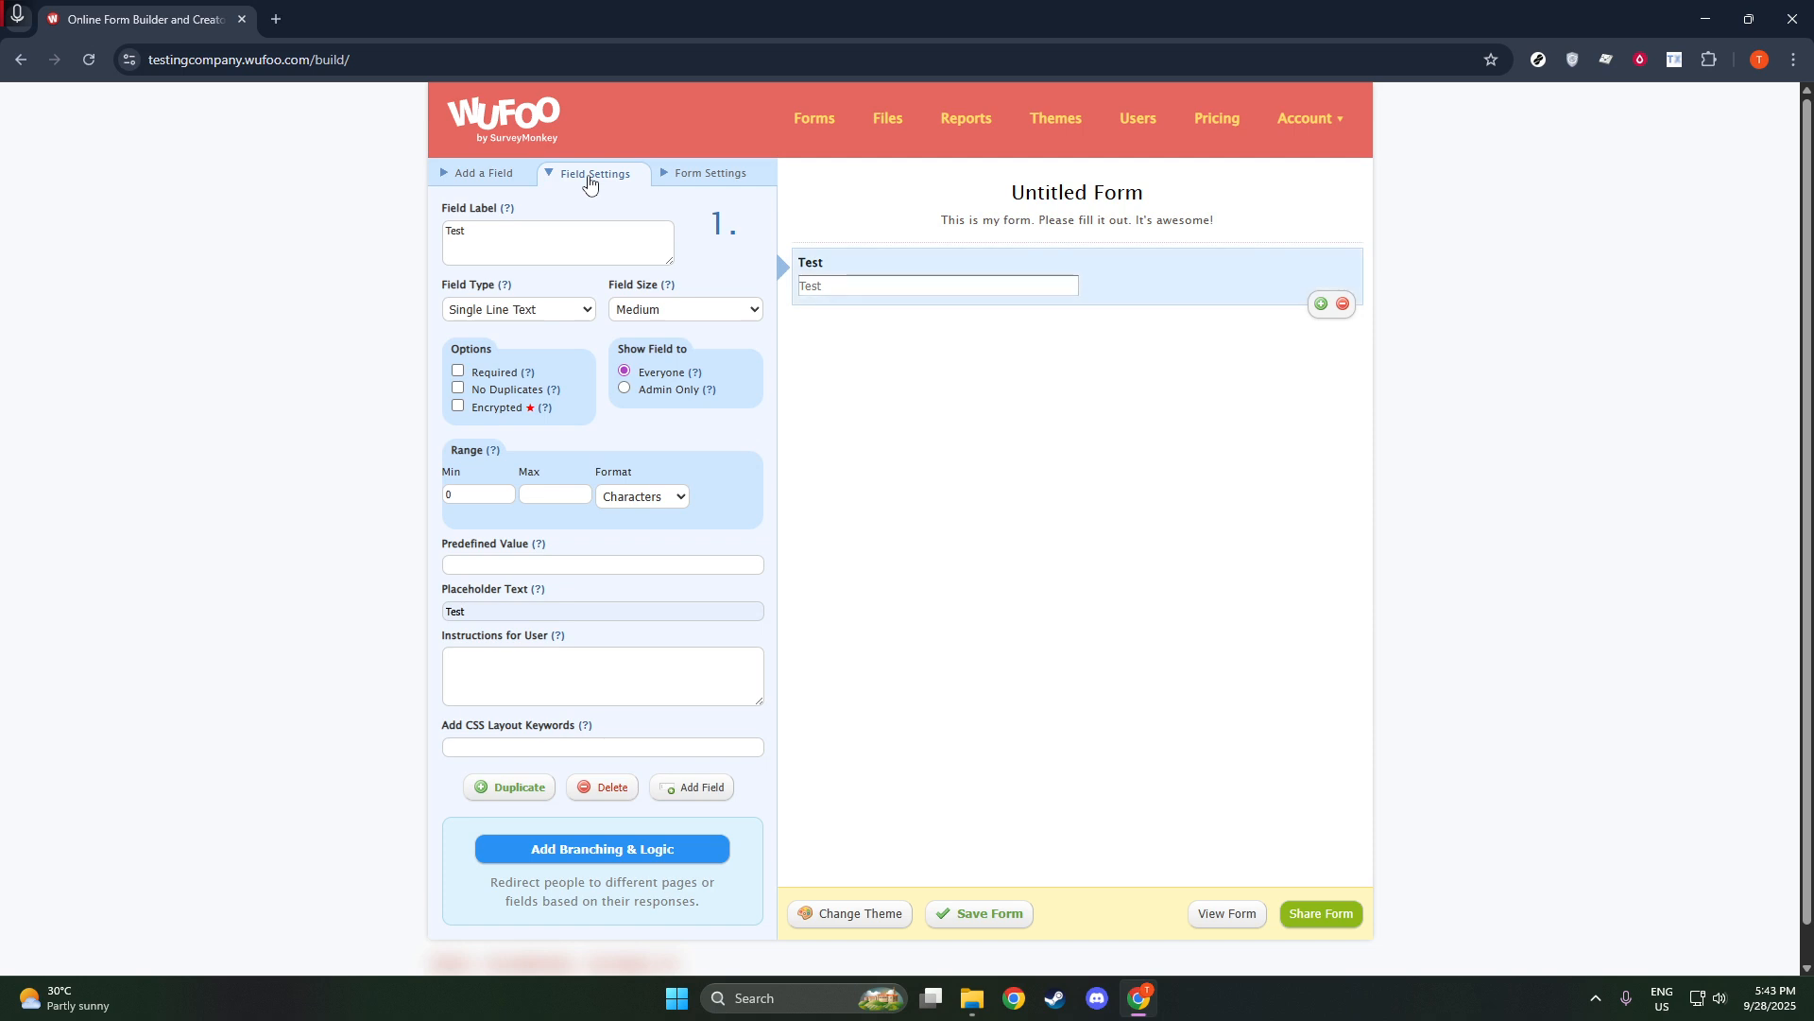